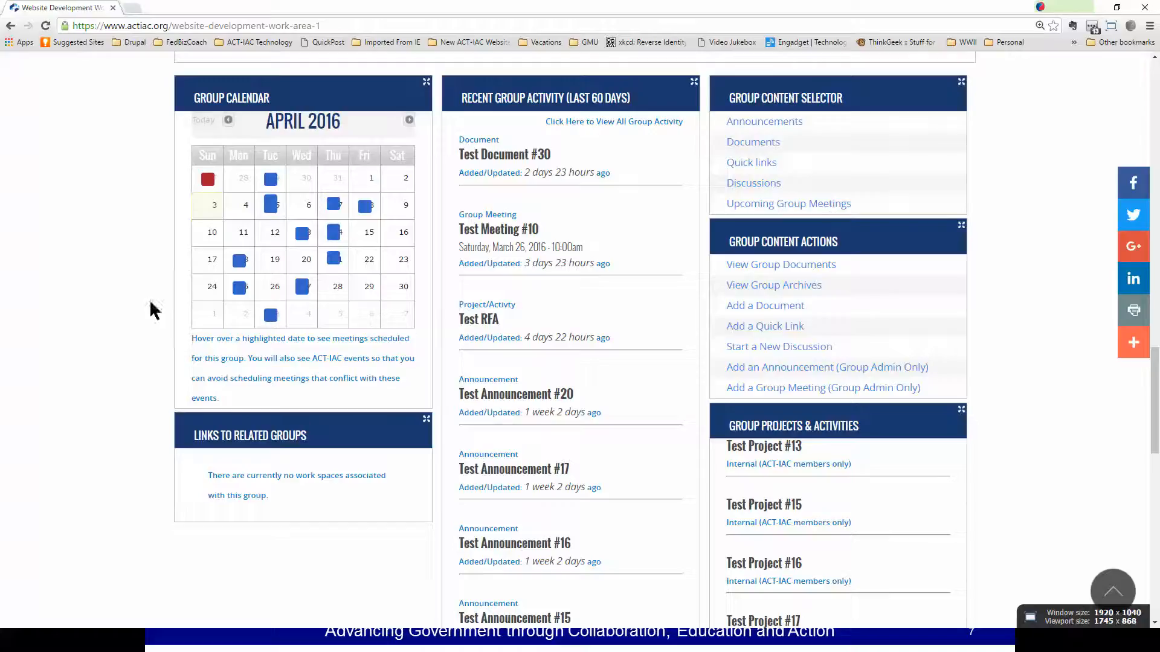
# Start a new announcement for the Website Development Work Area group and review the form's content fields.
pyautogui.scroll(8, 76, 313)
pyautogui.scroll(-7, 76, 313)
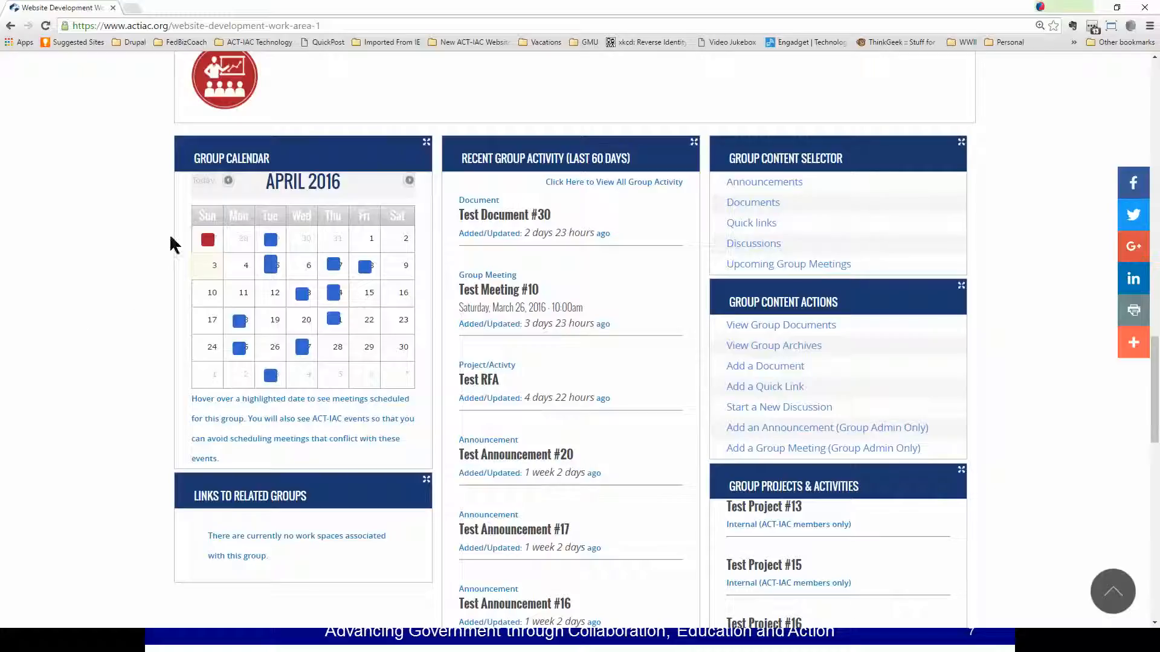
pyautogui.click(776, 432)
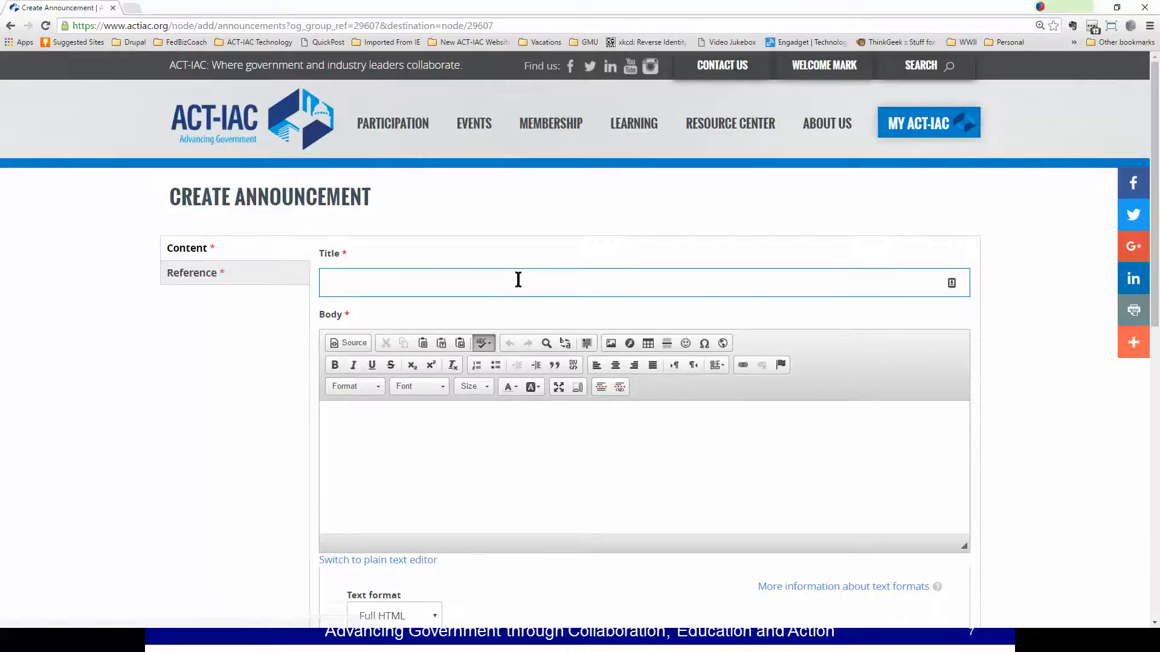
pyautogui.scroll(-6, 517, 280)
pyautogui.scroll(-3, 517, 280)
pyautogui.scroll(9, 518, 278)
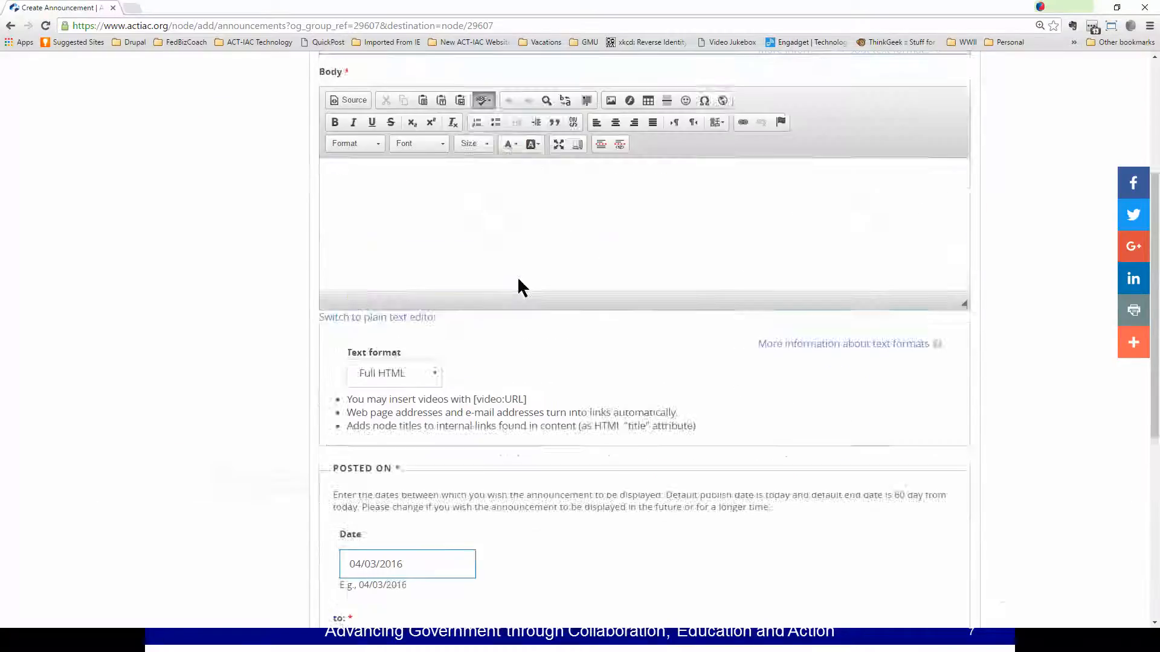
# Cross-post the announcement to the Networks and Telecommunications Community of Interest in its group references.
pyautogui.click(189, 276)
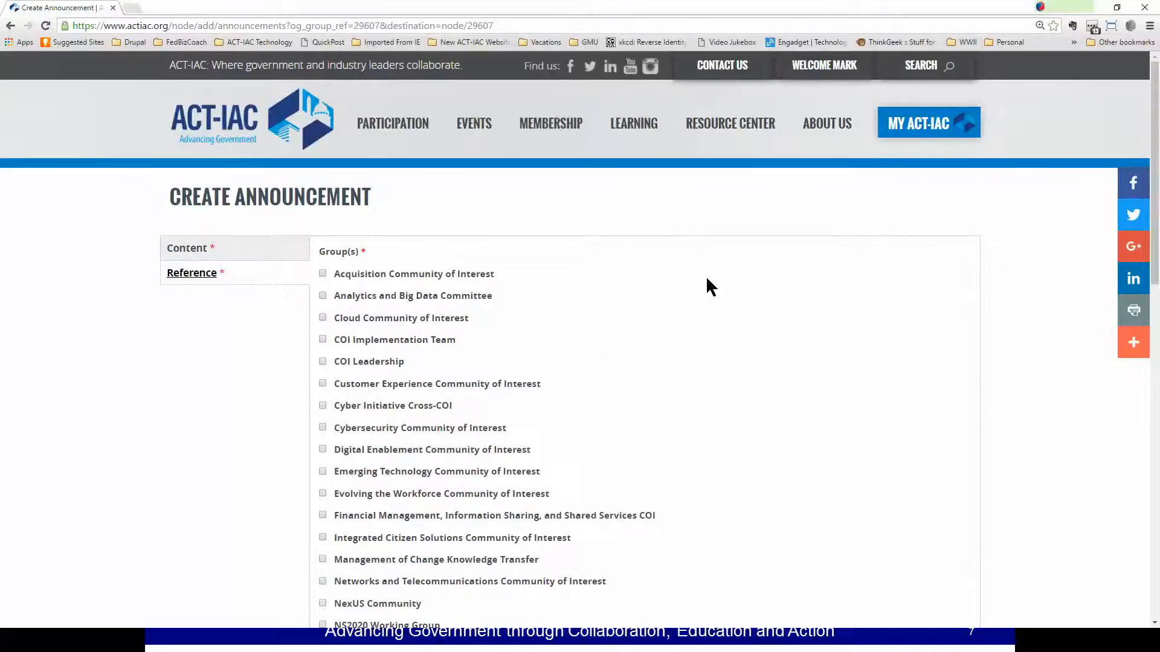
pyautogui.scroll(-6, 694, 334)
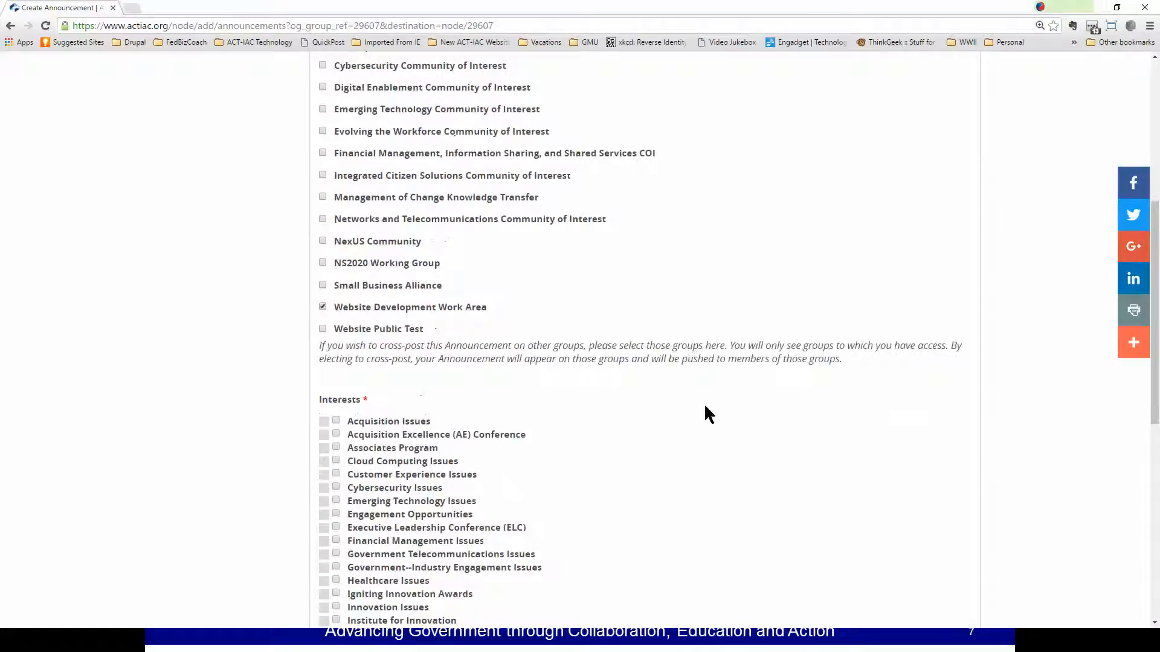
pyautogui.scroll(2, 705, 406)
pyautogui.scroll(2, 705, 406)
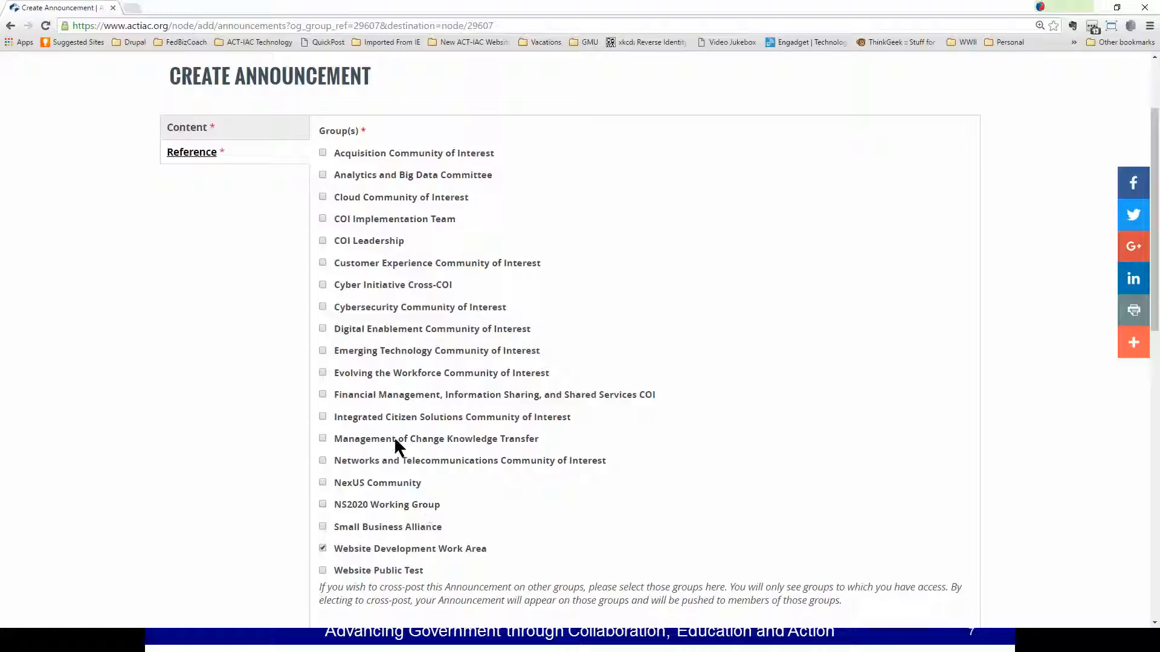
pyautogui.click(326, 462)
# Tag the announcement with the interests Cybersecurity Issues, DO NOT USE and Government--Industry Engagement Issues.
pyautogui.scroll(-7, 483, 551)
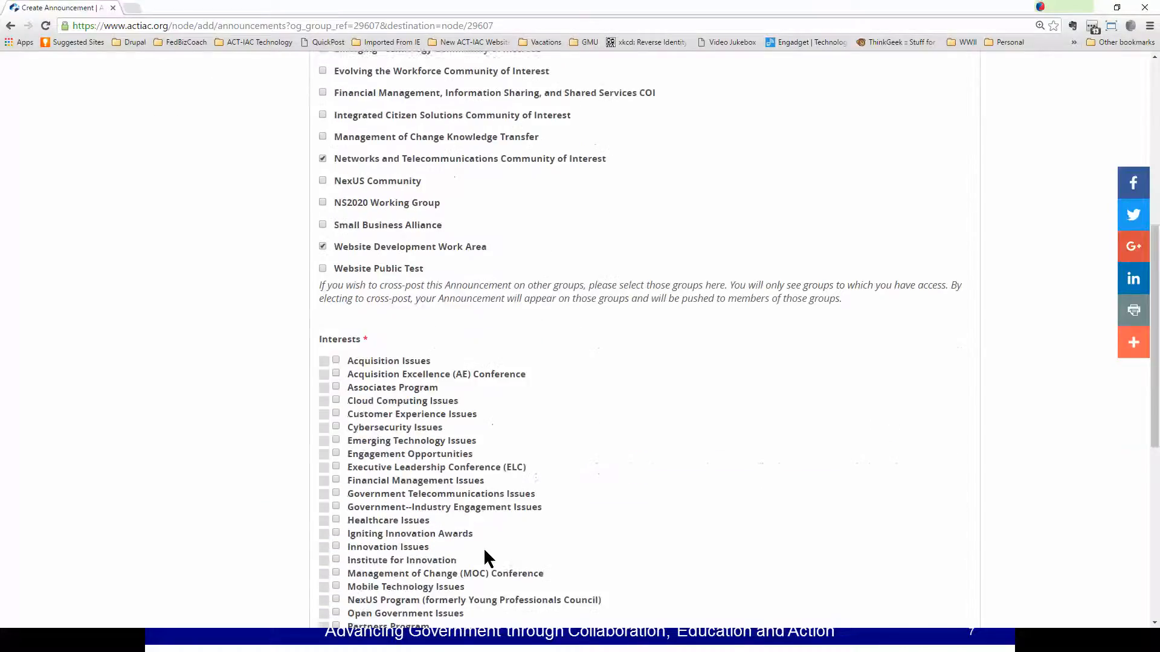
pyautogui.scroll(-2, 488, 546)
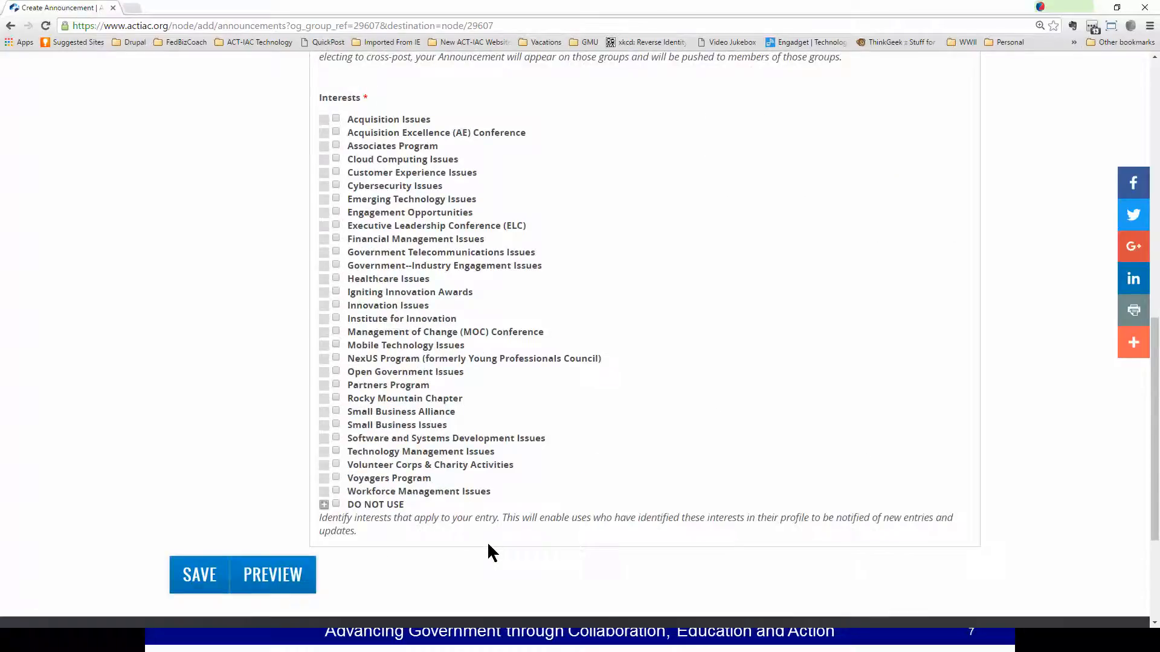
pyautogui.scroll(1, 488, 546)
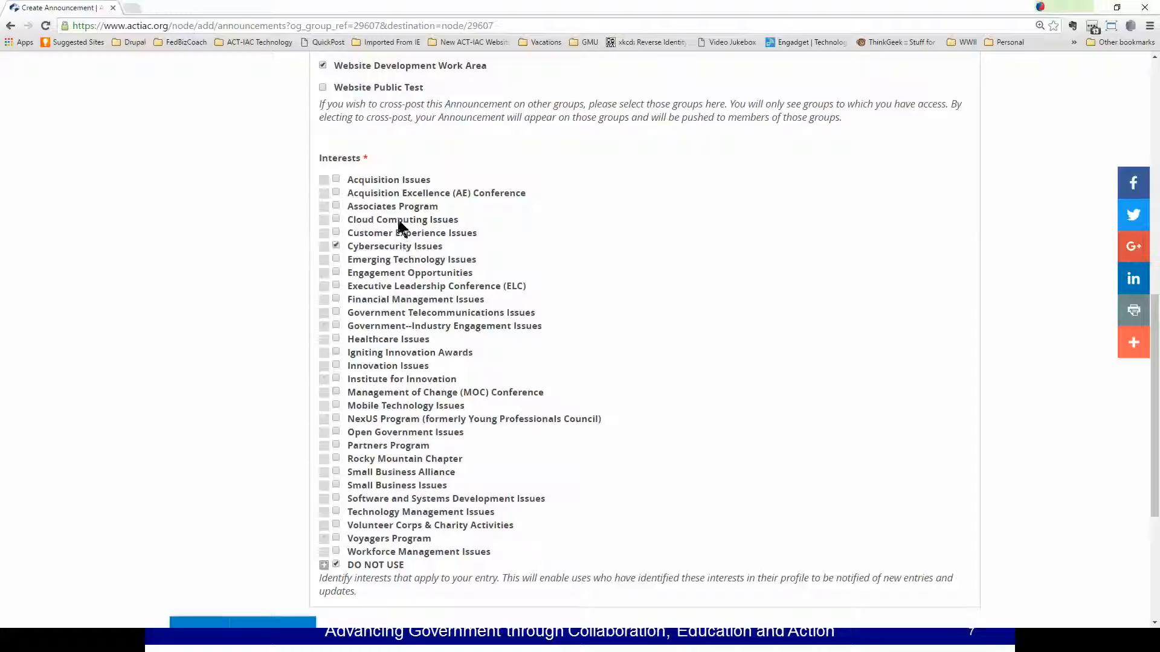
pyautogui.click(390, 328)
# Enter the announcement title "Test Video Announcement" and the body text "Dummy content".
pyautogui.scroll(15, 631, 336)
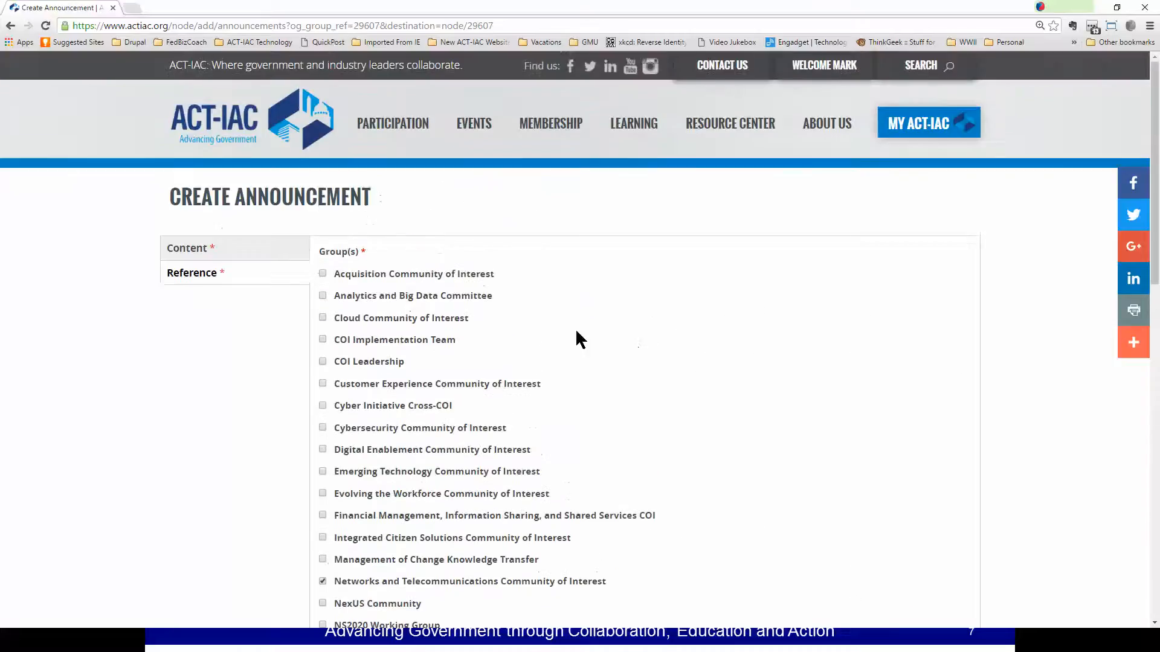
pyautogui.click(200, 252)
pyautogui.click(440, 279)
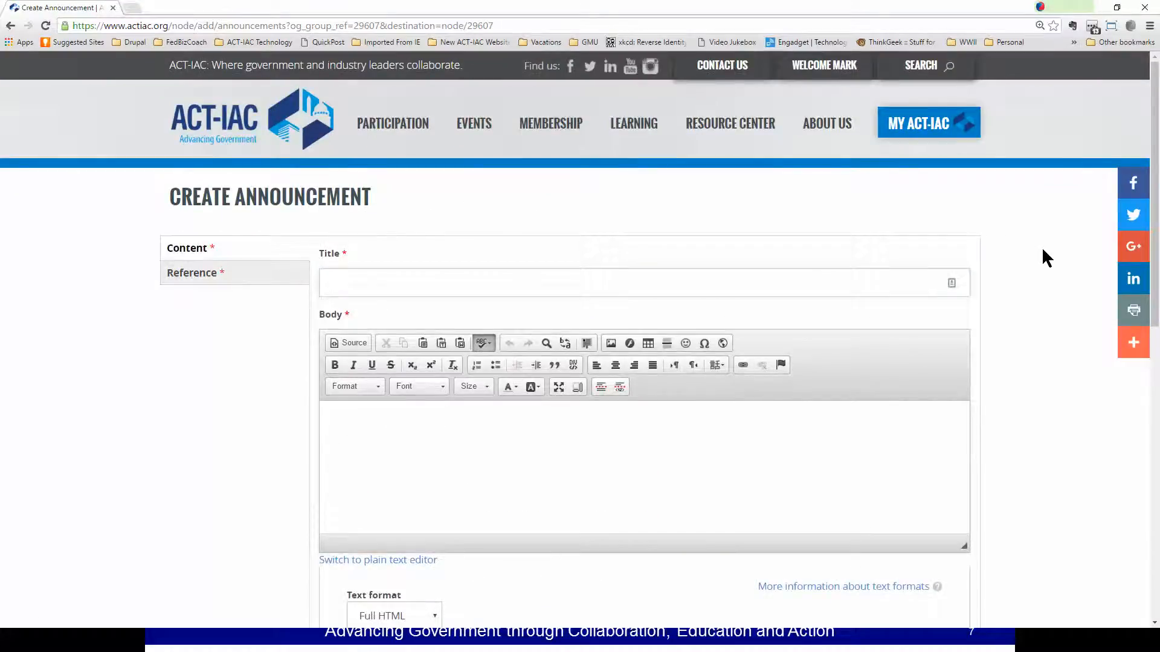
pyautogui.write('Test Video Announcement')
pyautogui.click(693, 447)
pyautogui.write('Dummy contern')
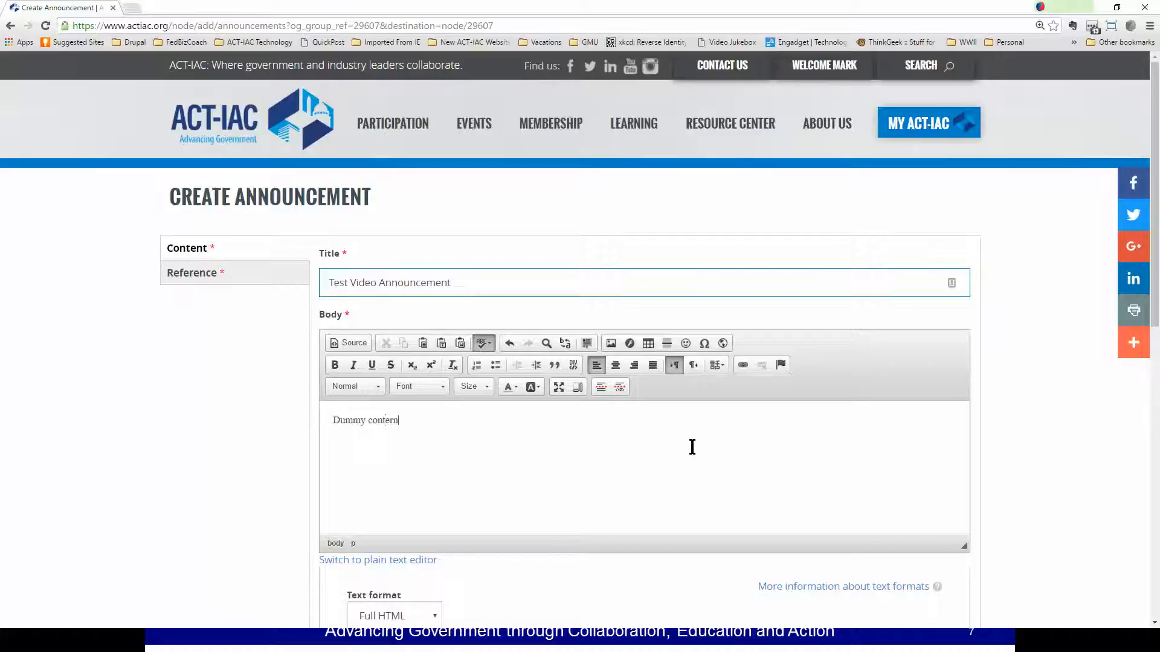
pyautogui.press('BackSpace')
pyautogui.press('BackSpace')
pyautogui.write('m')
pyautogui.press('BackSpace')
pyautogui.write('nt')
# Save the announcement and check for it in the work area's recent group activity.
pyautogui.scroll(-5, 537, 402)
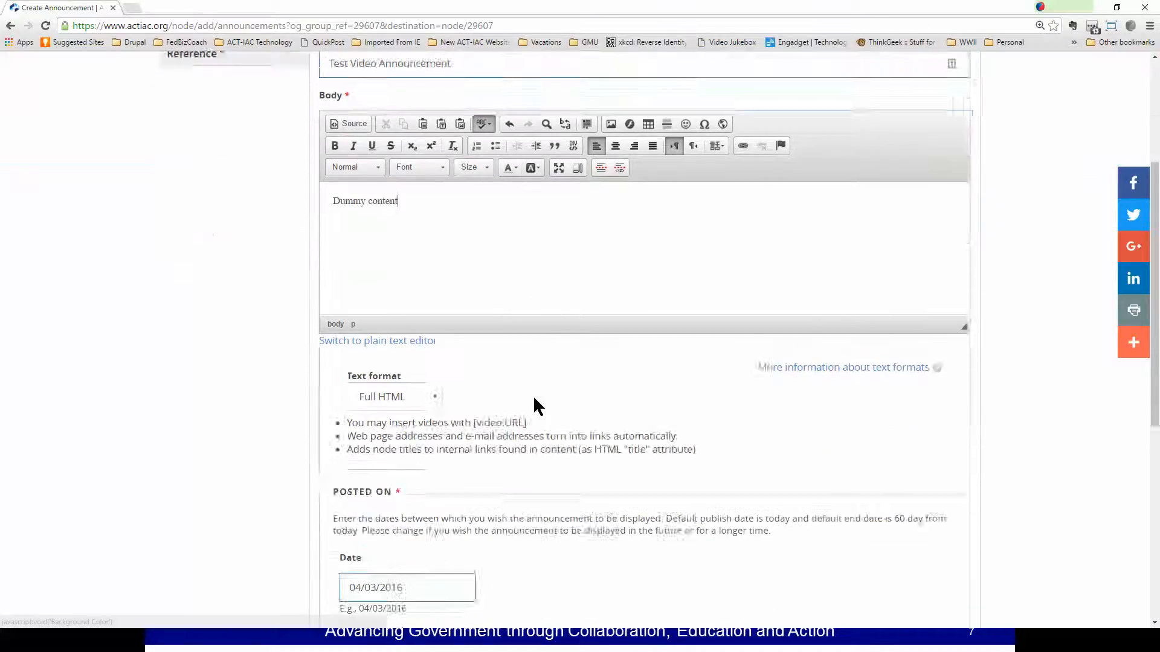
pyautogui.scroll(-3, 527, 398)
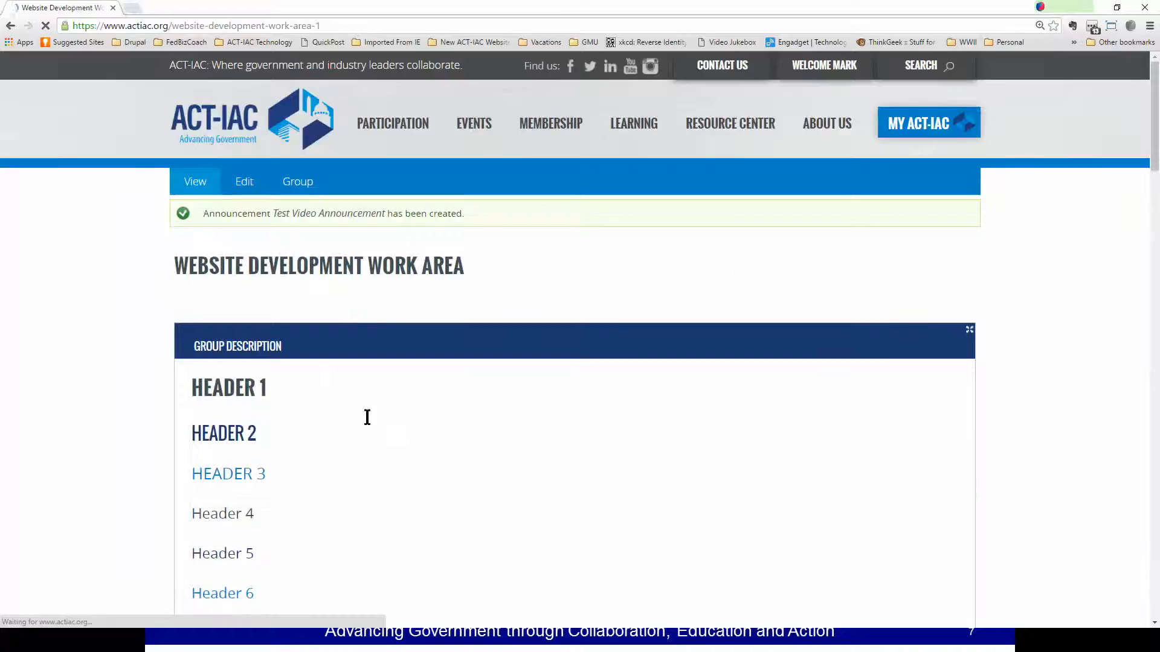
pyautogui.scroll(-8, 364, 423)
pyautogui.scroll(-15, 369, 433)
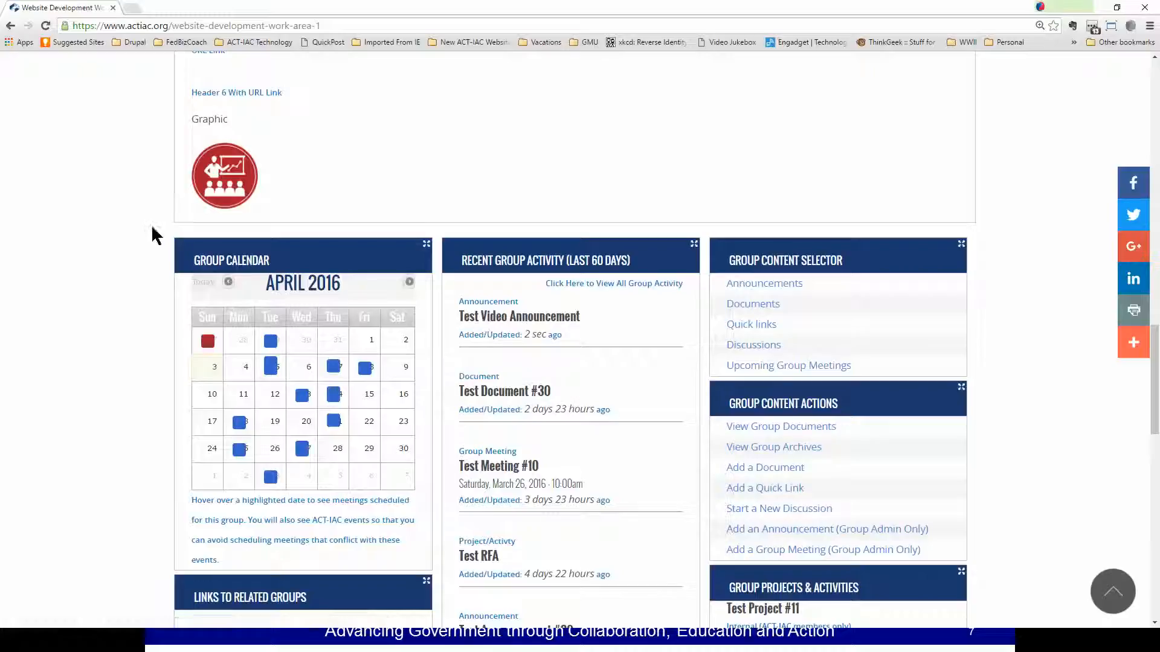
# Open the Networks and Telecommunications Community of Interest page and check its recent group activity for the cross-posted announcement.
pyautogui.scroll(5, 153, 235)
pyautogui.scroll(14, 151, 232)
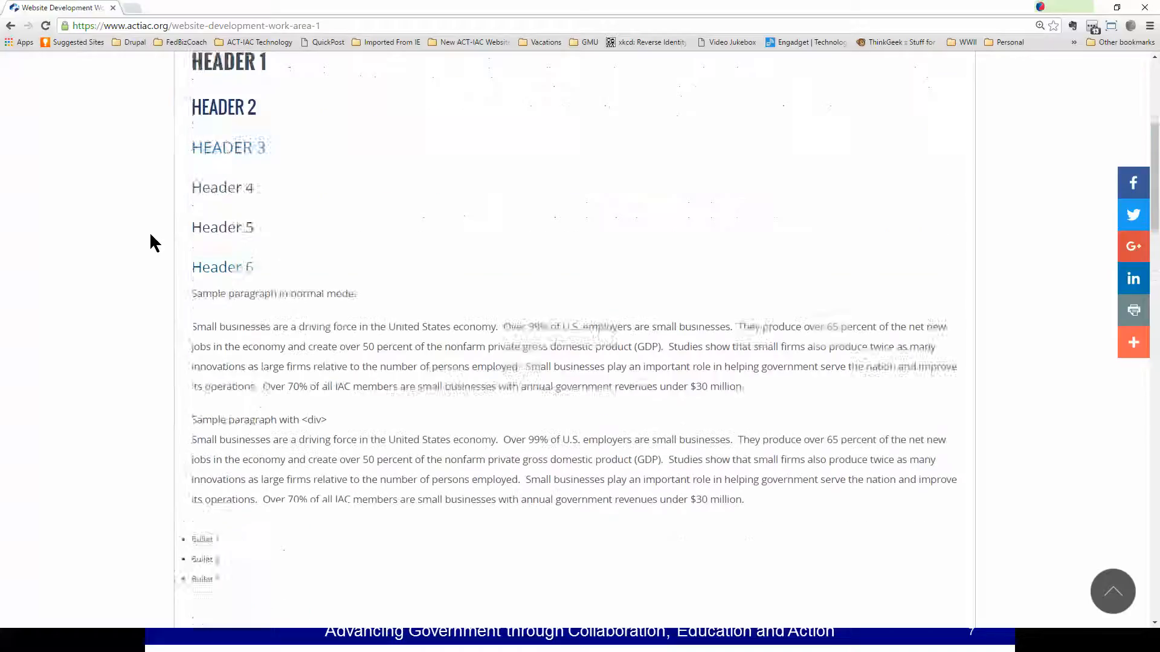
pyautogui.scroll(4, 202, 242)
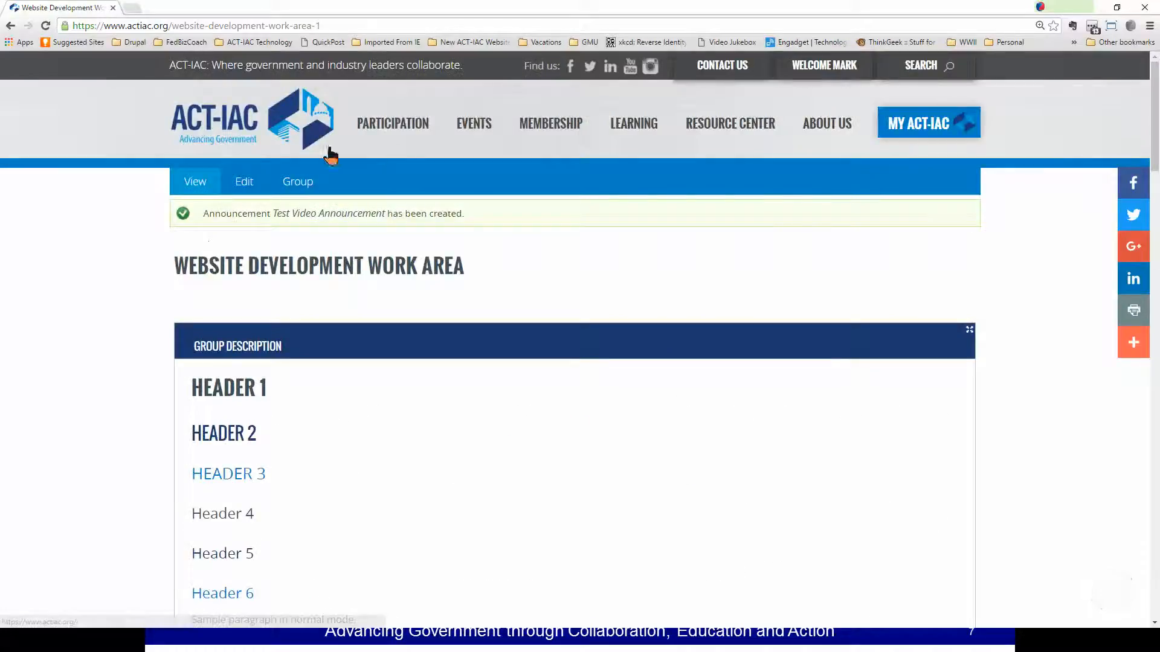
pyautogui.moveTo(390, 136)
pyautogui.click(400, 410)
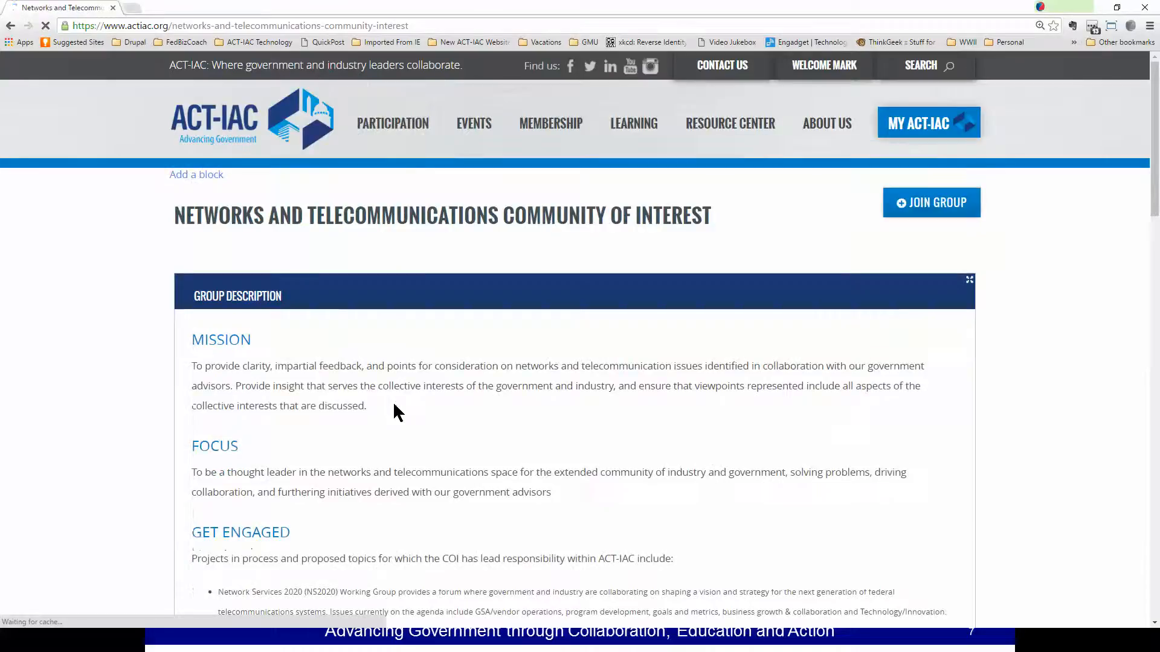
pyautogui.scroll(-4, 389, 404)
pyautogui.scroll(-4, 389, 403)
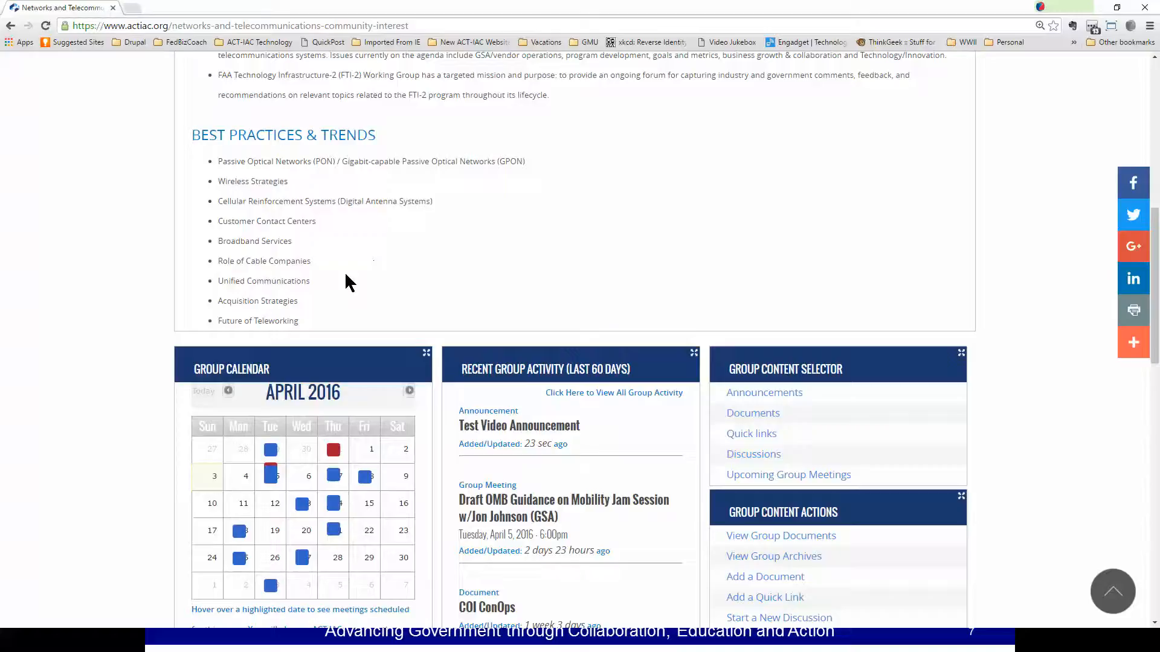
# Open the My ACT-IAC dashboard and look for the new announcement among the personal announcements and recent group activity.
pyautogui.scroll(6, 347, 280)
pyautogui.scroll(2, 777, 312)
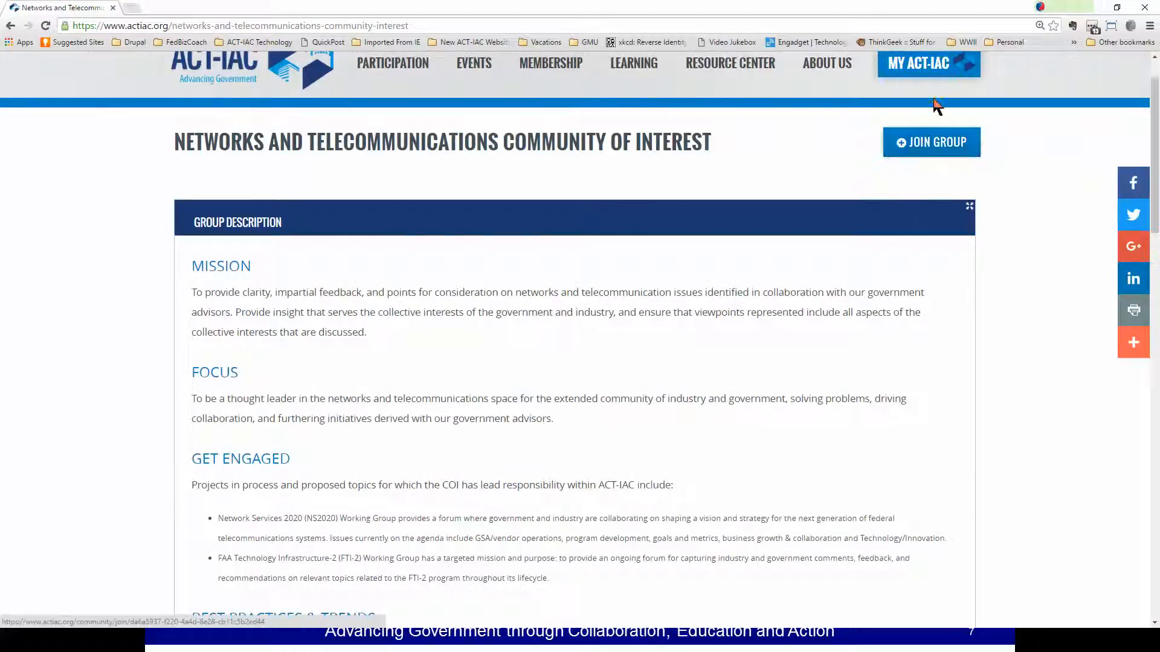
pyautogui.scroll(1, 819, 118)
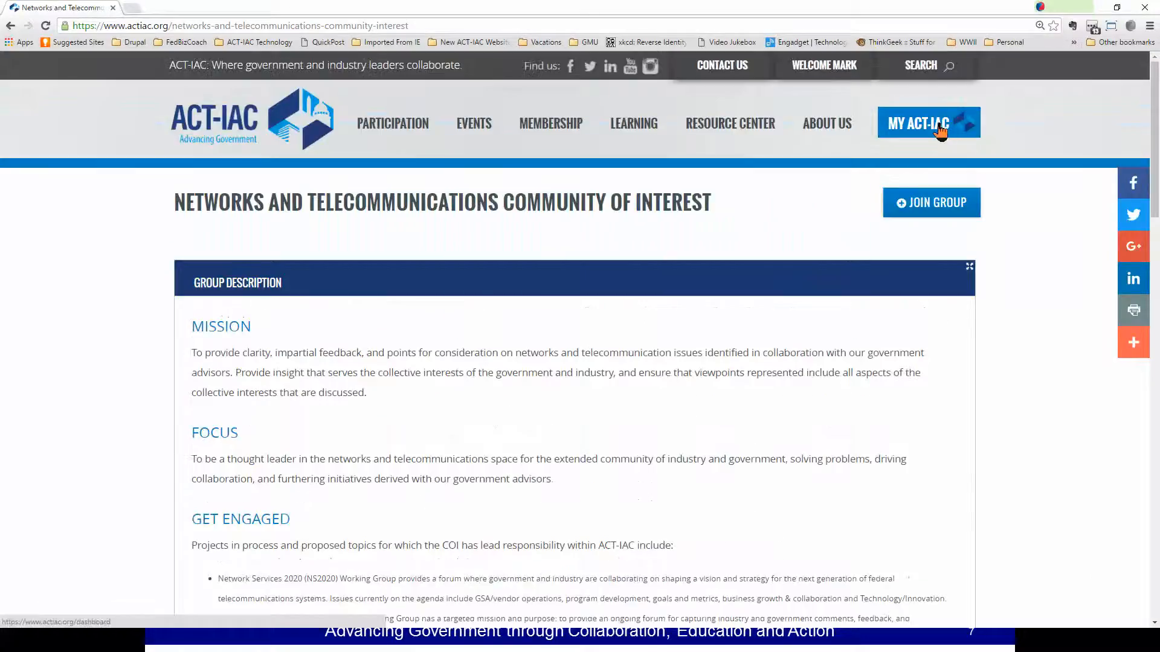
pyautogui.click(940, 130)
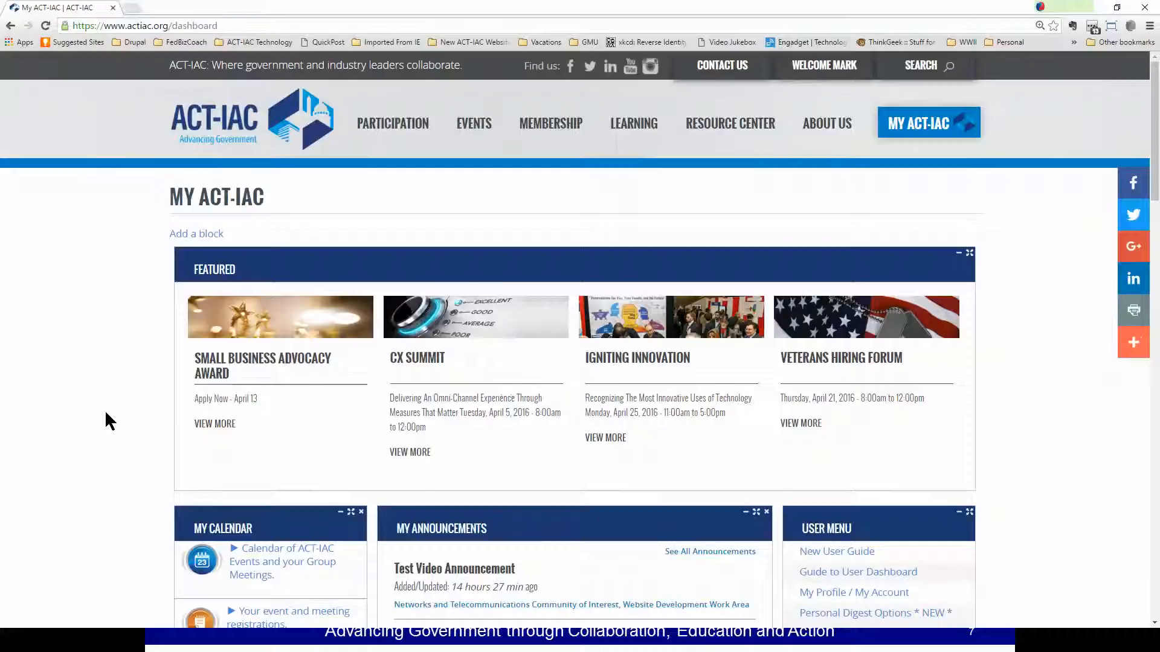
pyautogui.scroll(-4, 104, 409)
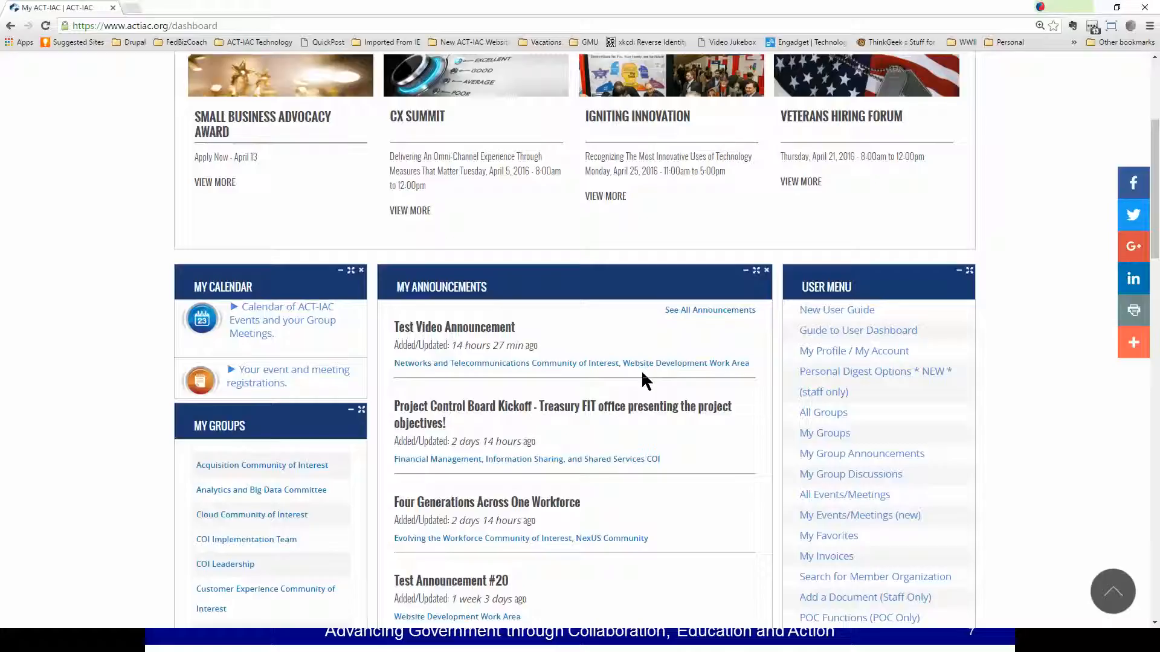
pyautogui.scroll(-4, 632, 381)
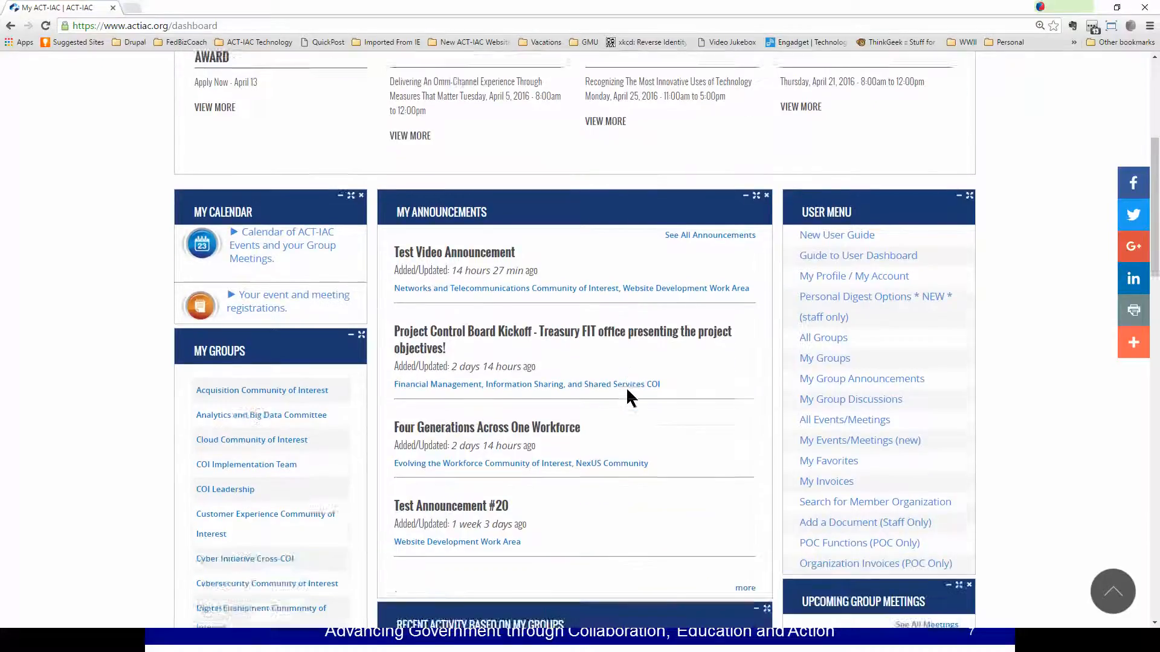
pyautogui.scroll(-2, 626, 391)
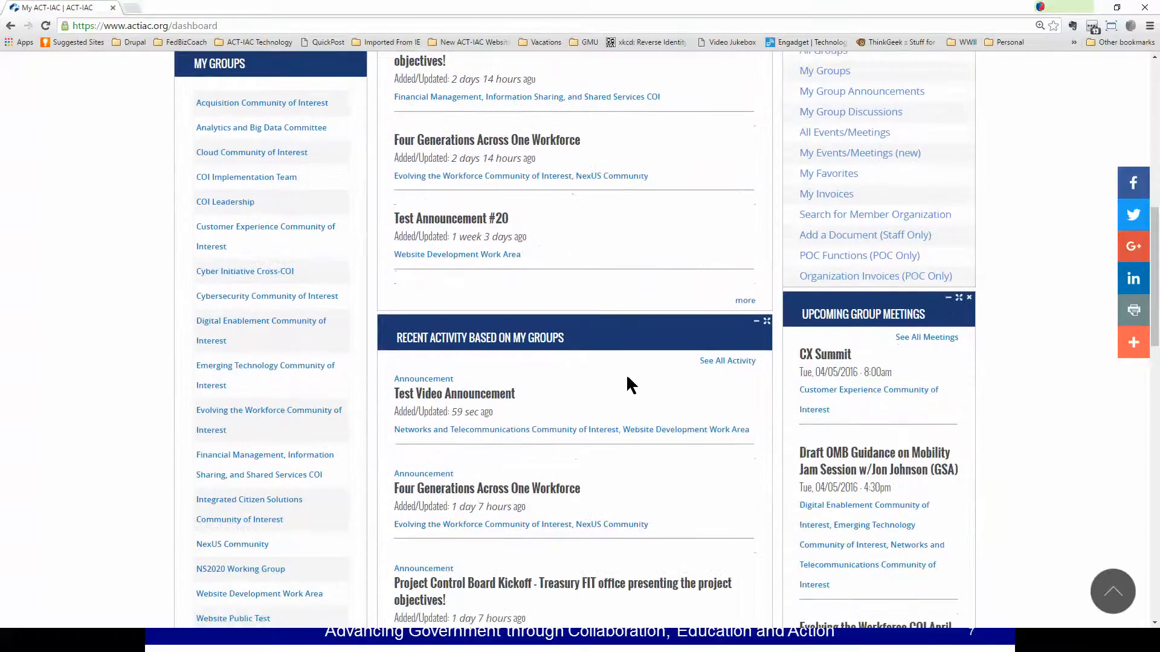
pyautogui.scroll(3, 626, 373)
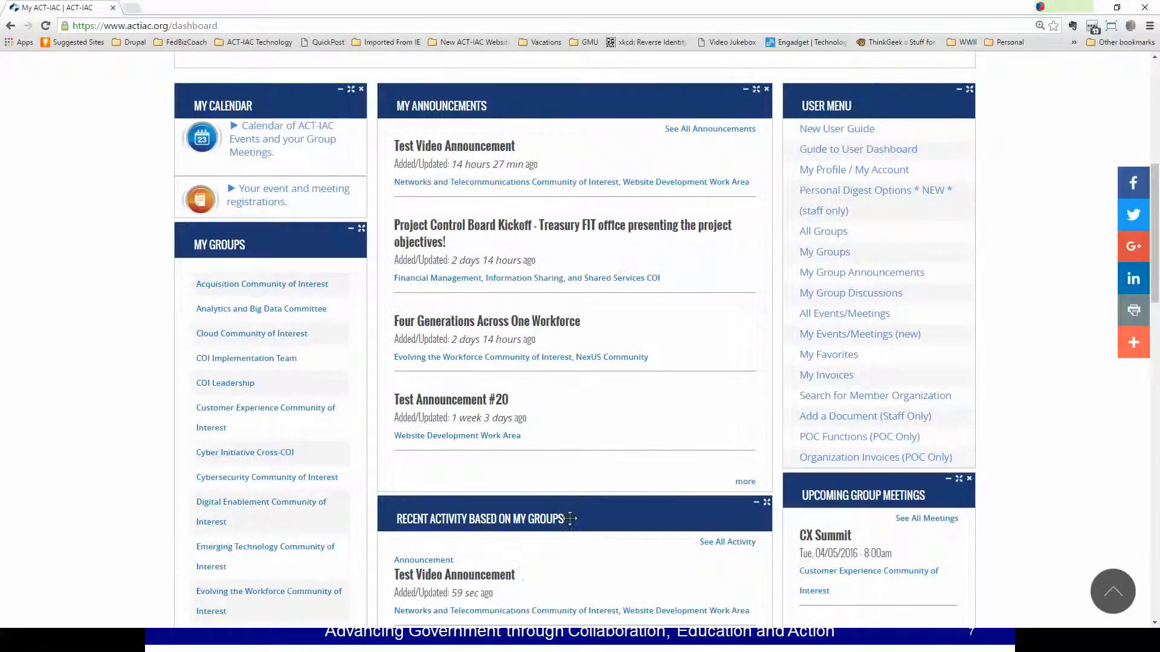
# Examine the dashboard's recent activity based on personal interests and the interests listed for each entry.
pyautogui.scroll(-5, 567, 518)
pyautogui.scroll(-4, 568, 527)
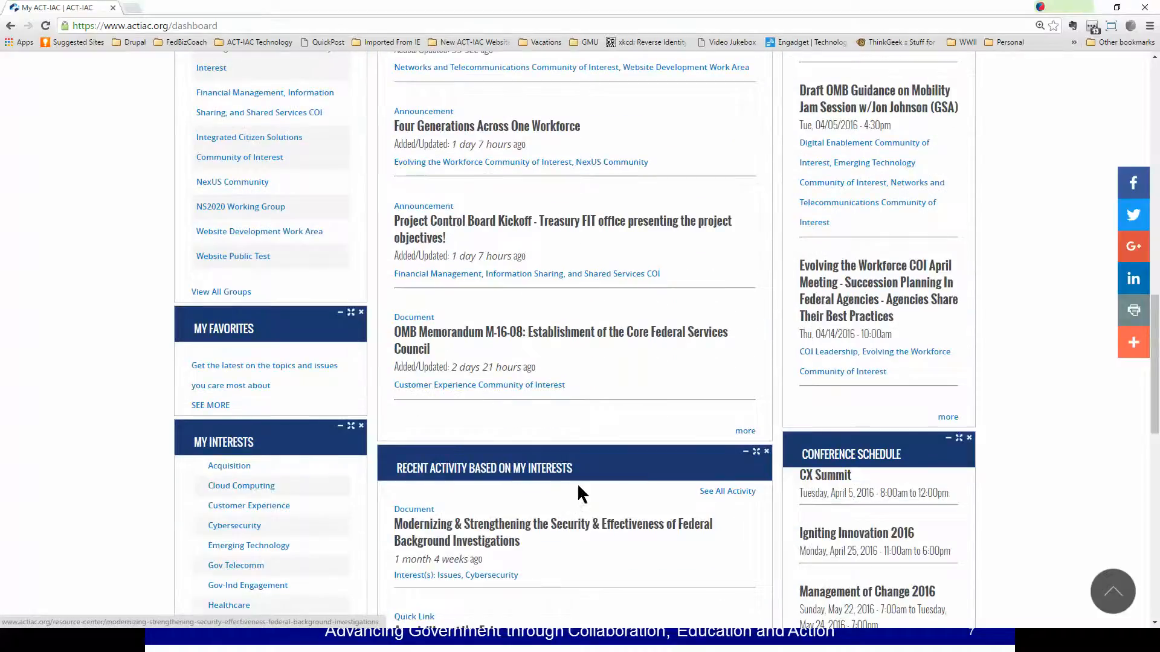
pyautogui.scroll(-3, 580, 486)
pyautogui.scroll(-1, 601, 374)
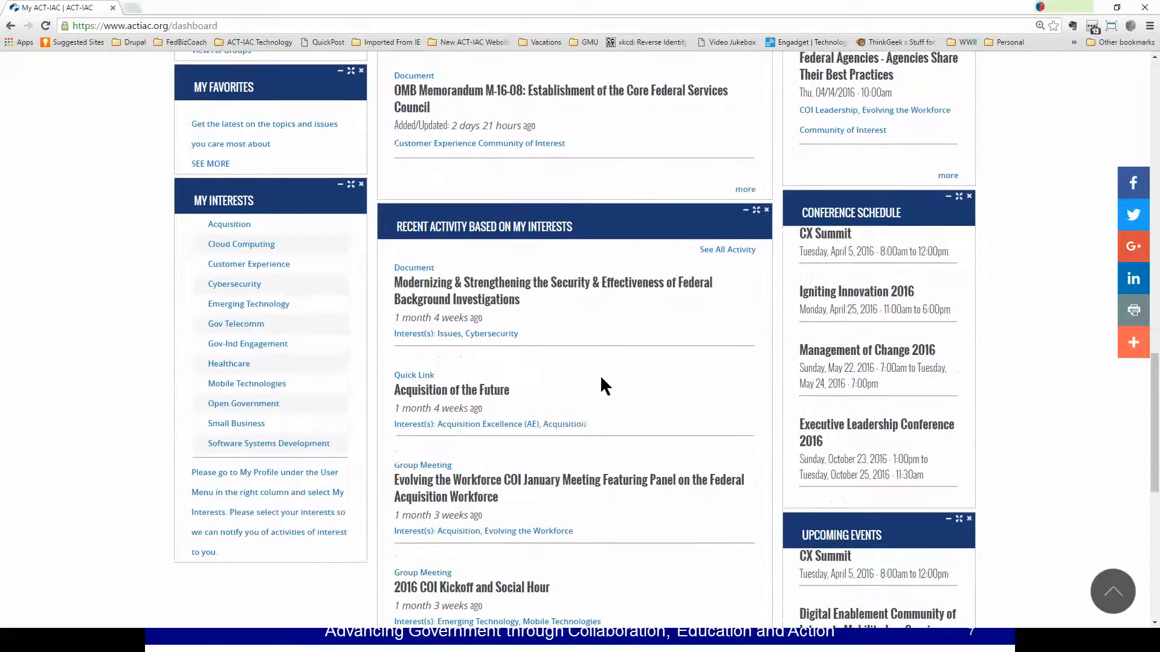
pyautogui.scroll(-2, 599, 376)
pyautogui.scroll(3, 598, 376)
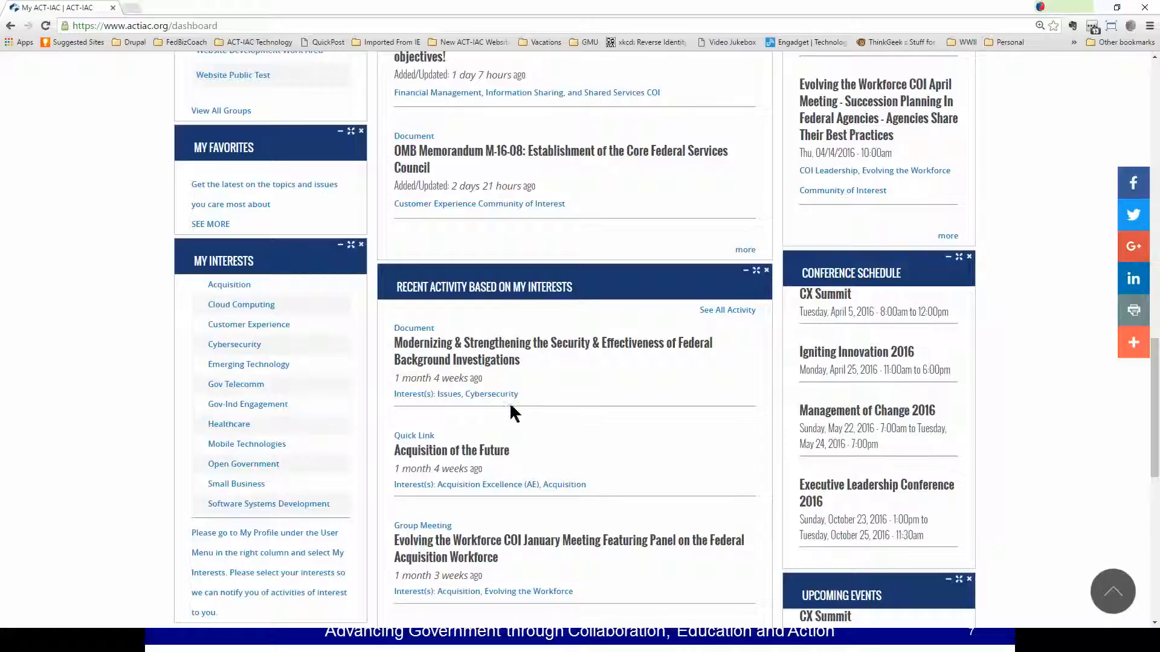
# Search the site for "test" and look through the results with their sorting and filter options.
pyautogui.scroll(2, 471, 394)
pyautogui.scroll(10, 471, 394)
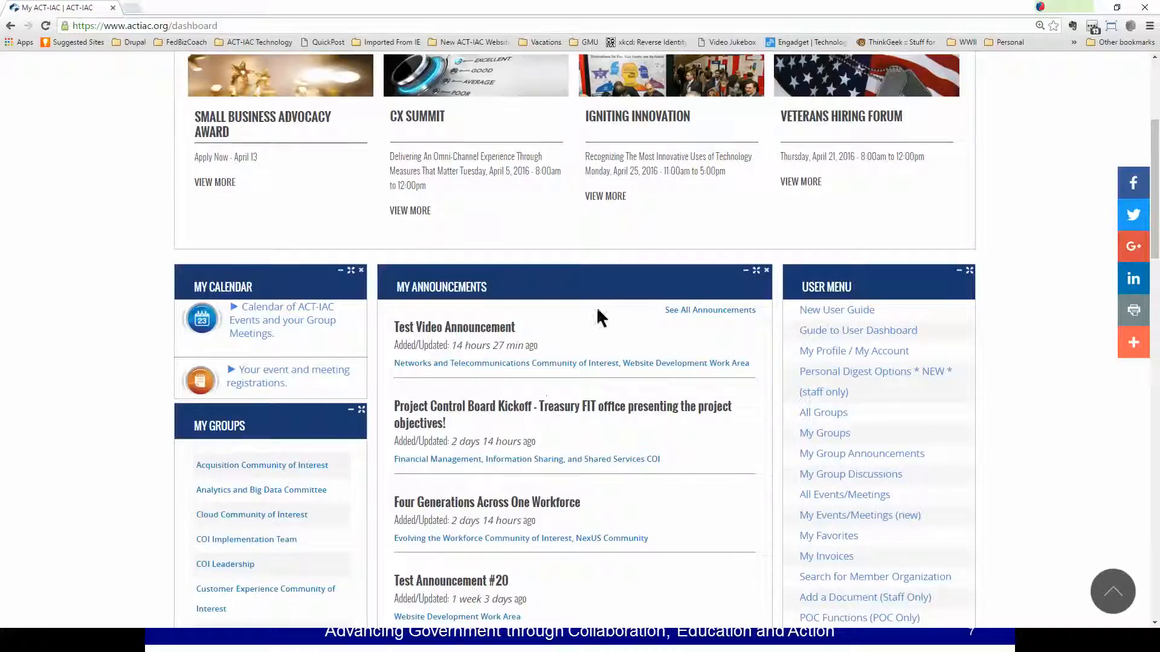
pyautogui.scroll(4, 628, 338)
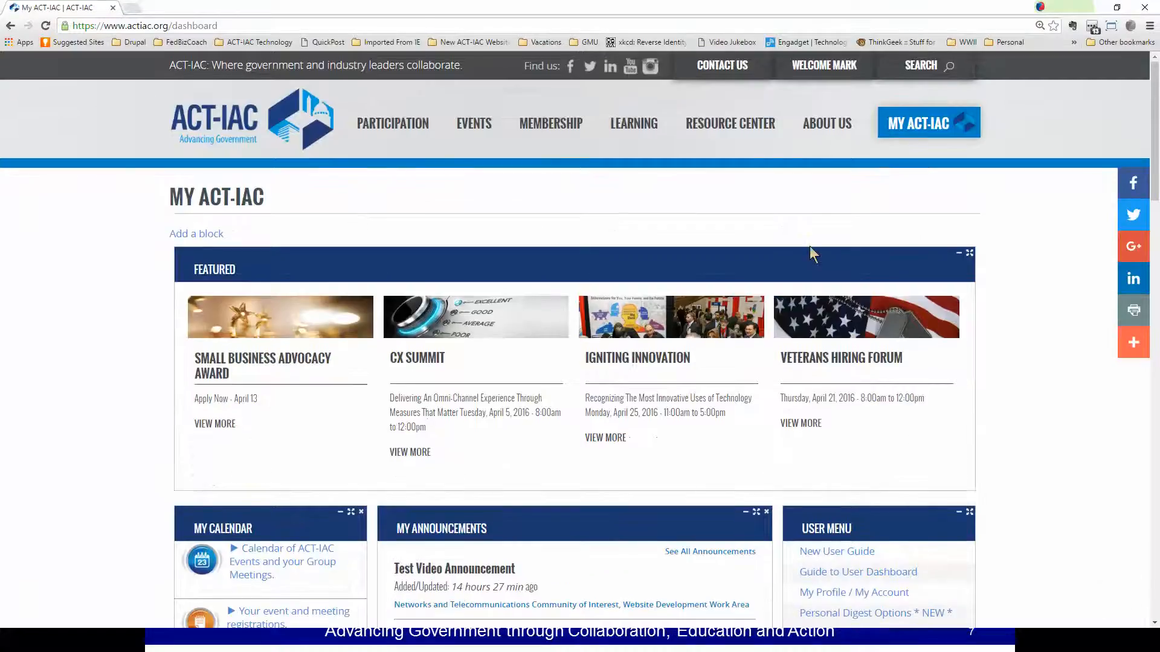
pyautogui.click(923, 68)
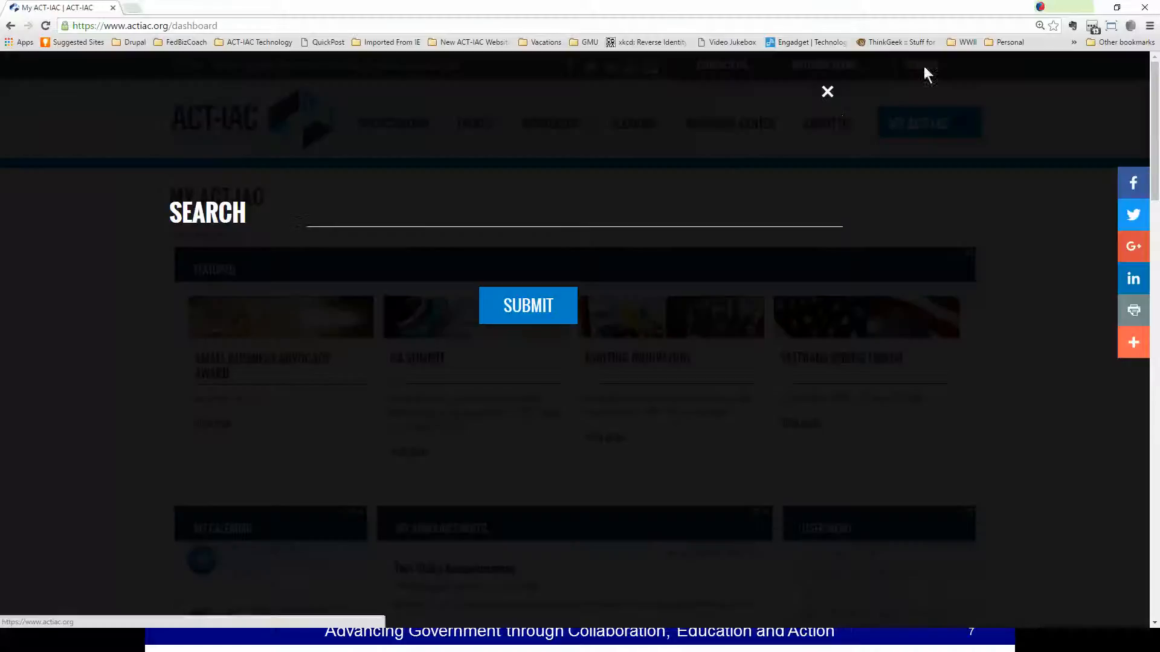
pyautogui.click(527, 218)
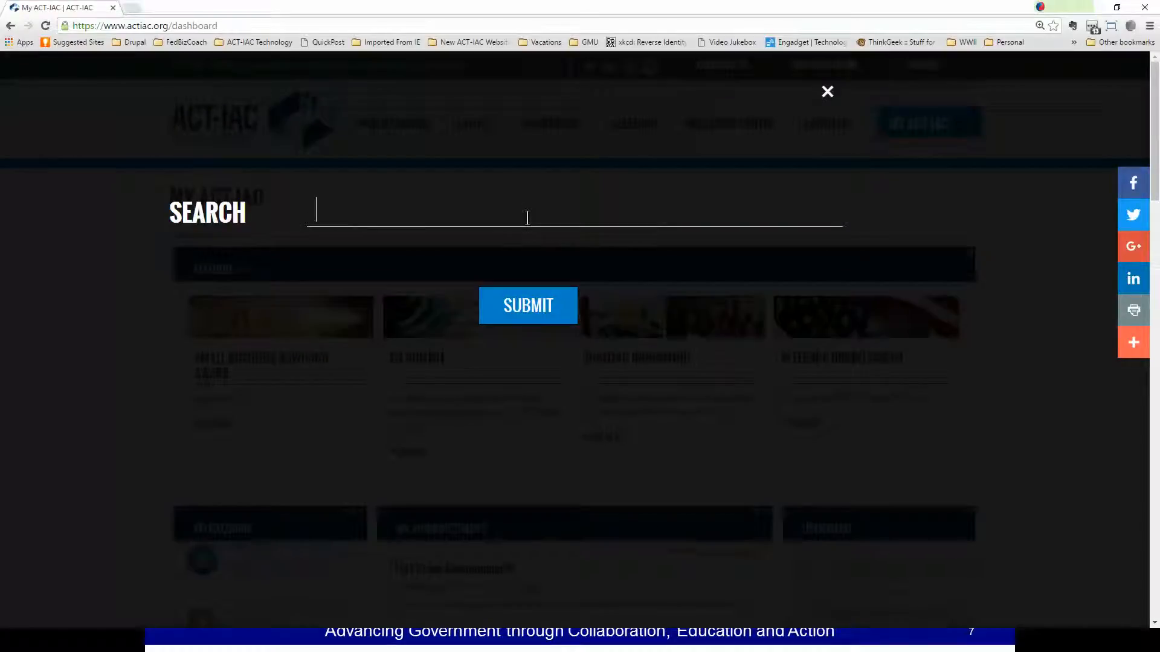
pyautogui.write('test')
pyautogui.press('Return')
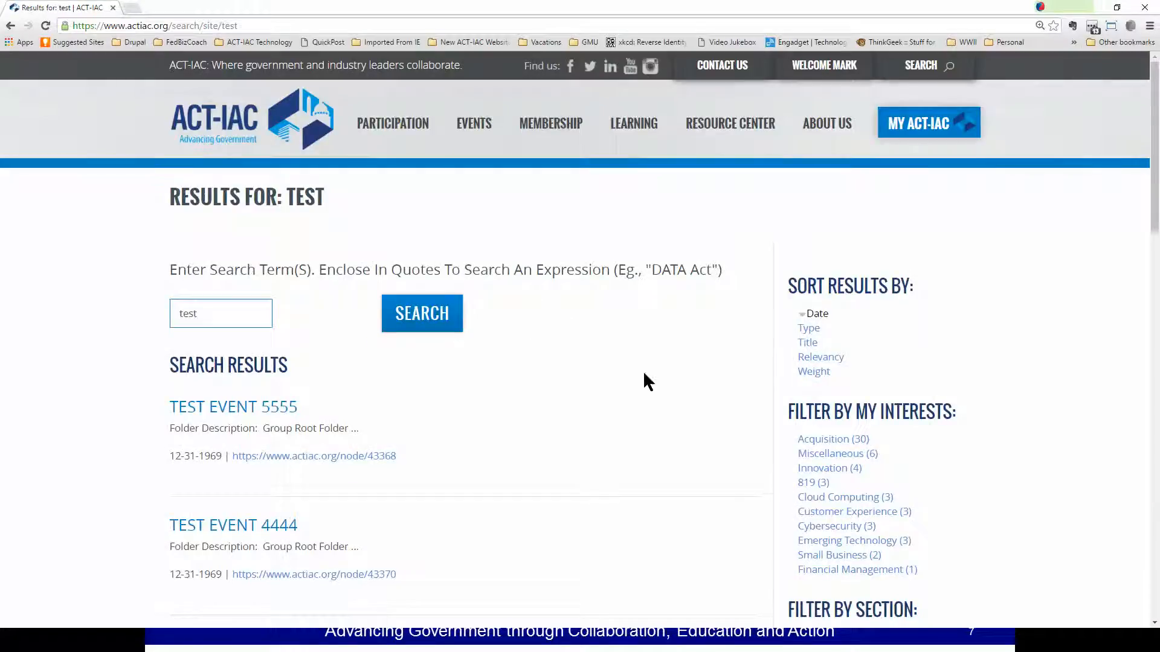
pyautogui.scroll(-2, 983, 391)
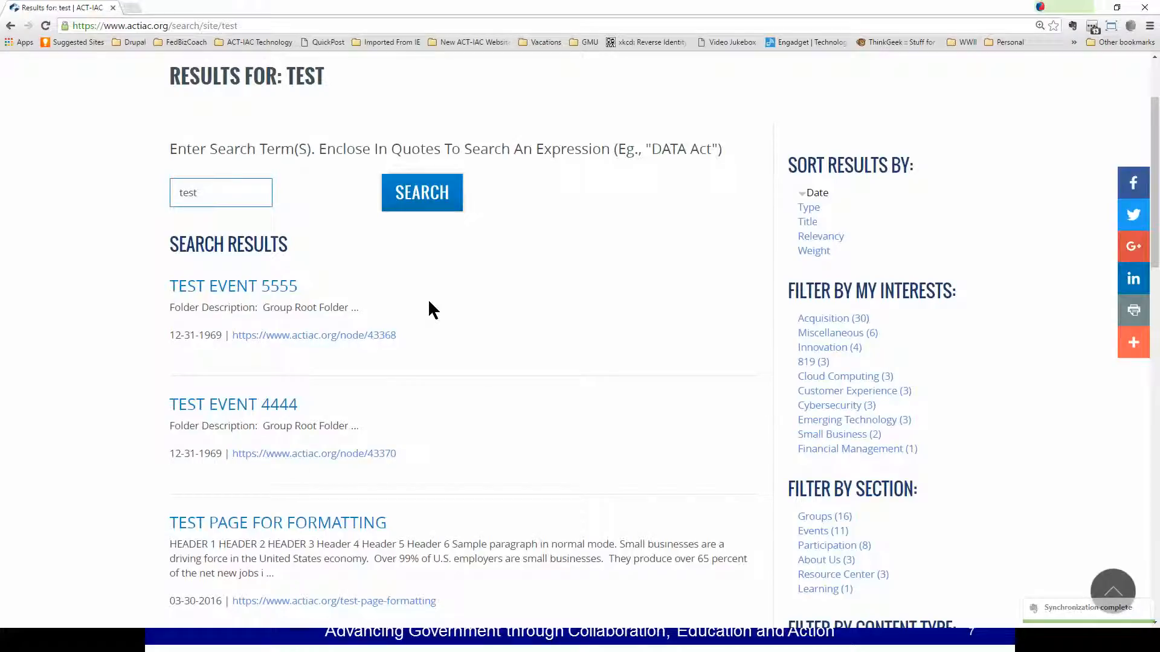
# Filter the "test" search results by the Miscellaneous interest and look through the narrowed list.
pyautogui.scroll(1, 427, 299)
pyautogui.scroll(-1, 428, 299)
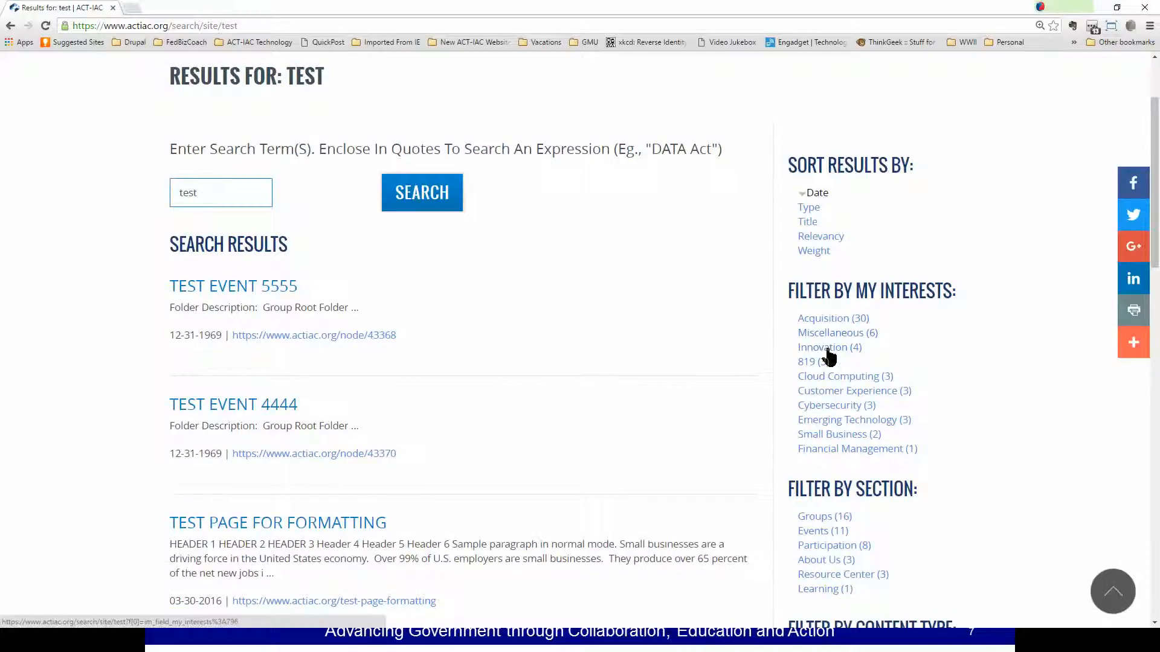
pyautogui.click(852, 336)
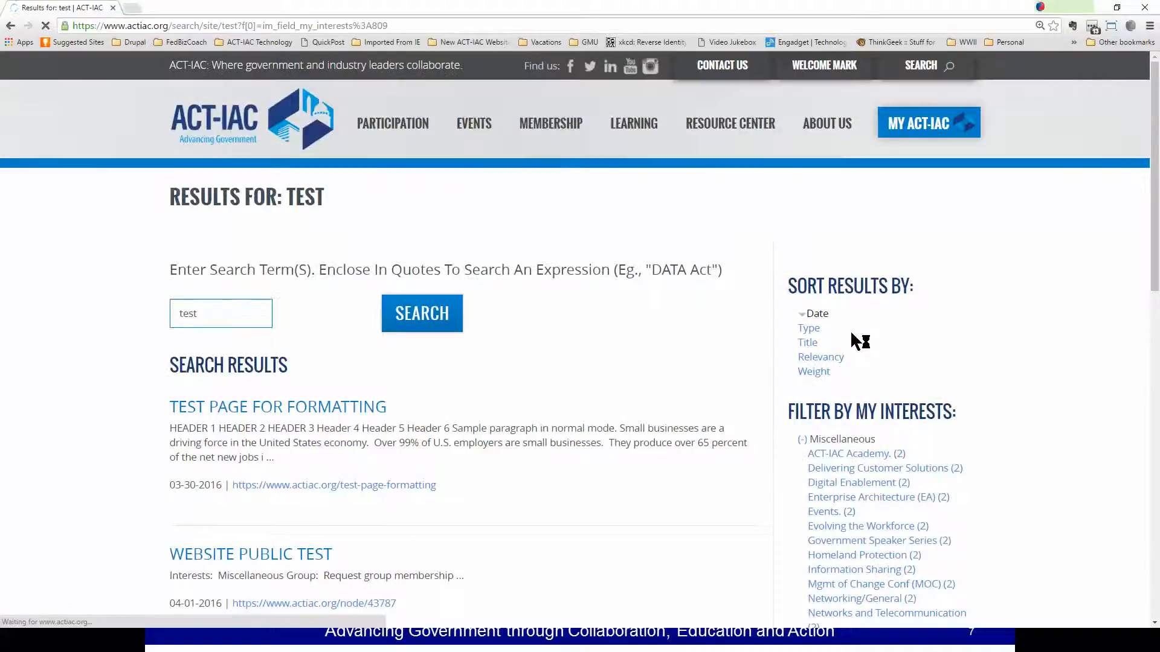
pyautogui.scroll(-1, 484, 404)
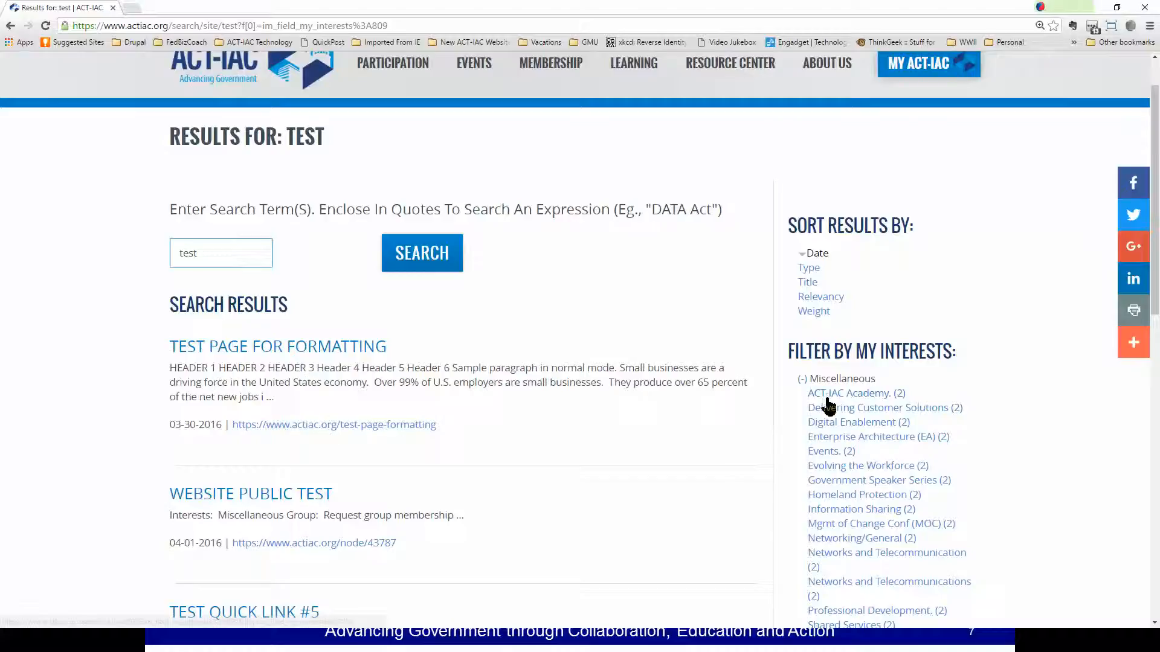
# Remove the Miscellaneous filter and look through the filters by interest, section and content type.
pyautogui.click(803, 381)
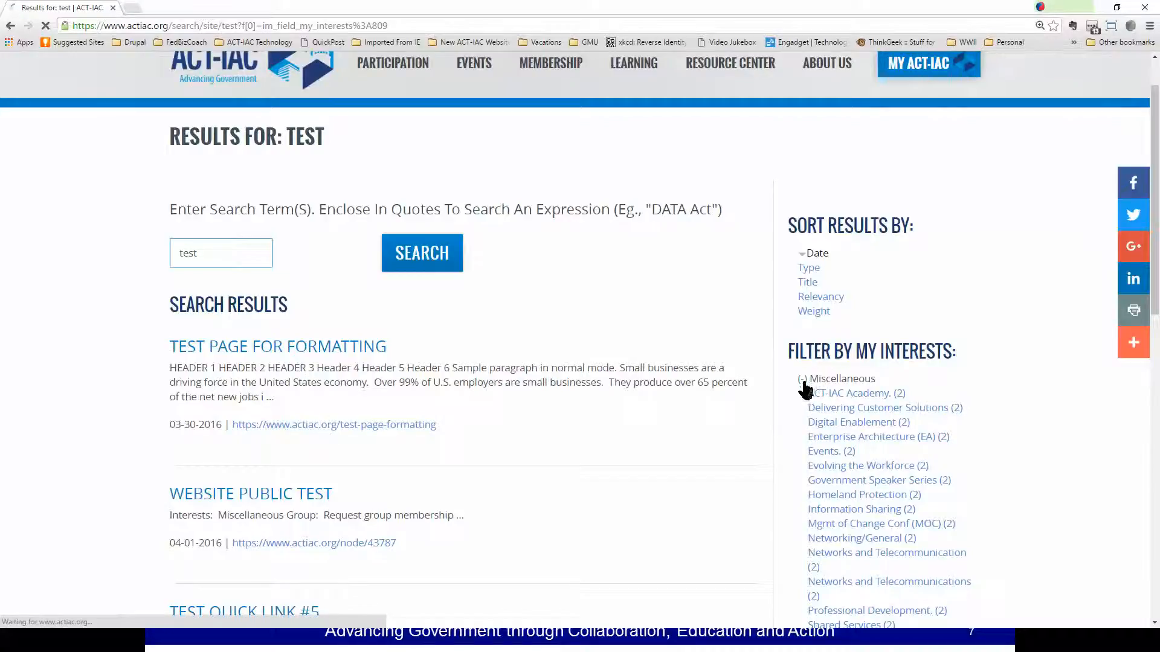
pyautogui.scroll(-3, 945, 471)
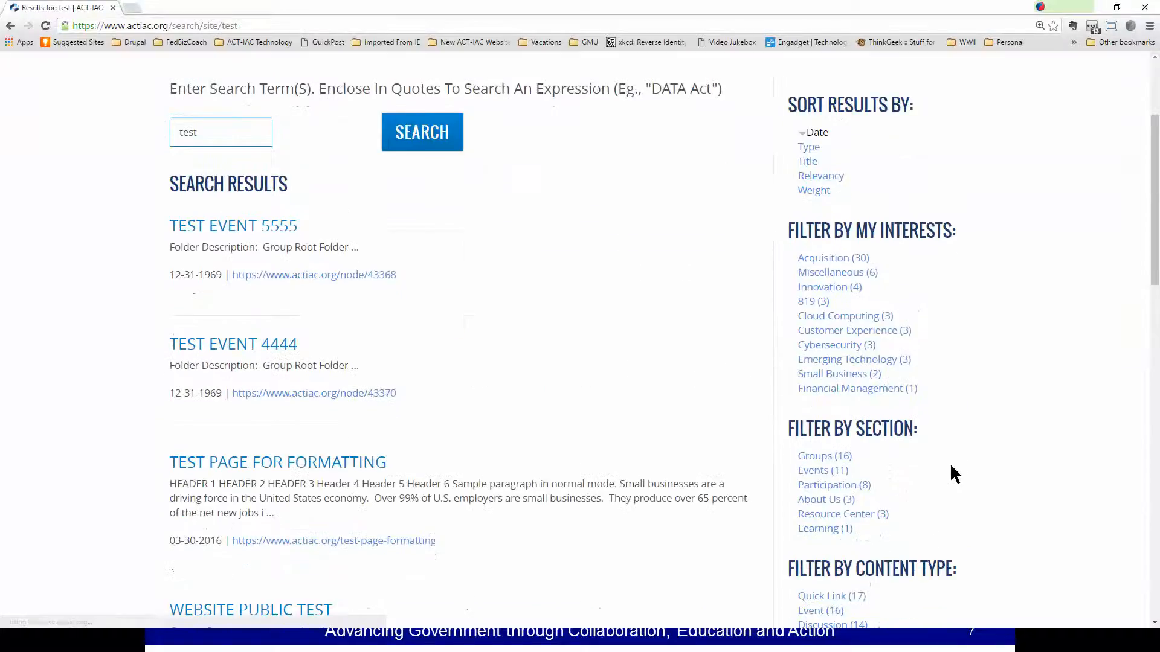
pyautogui.scroll(-2, 950, 457)
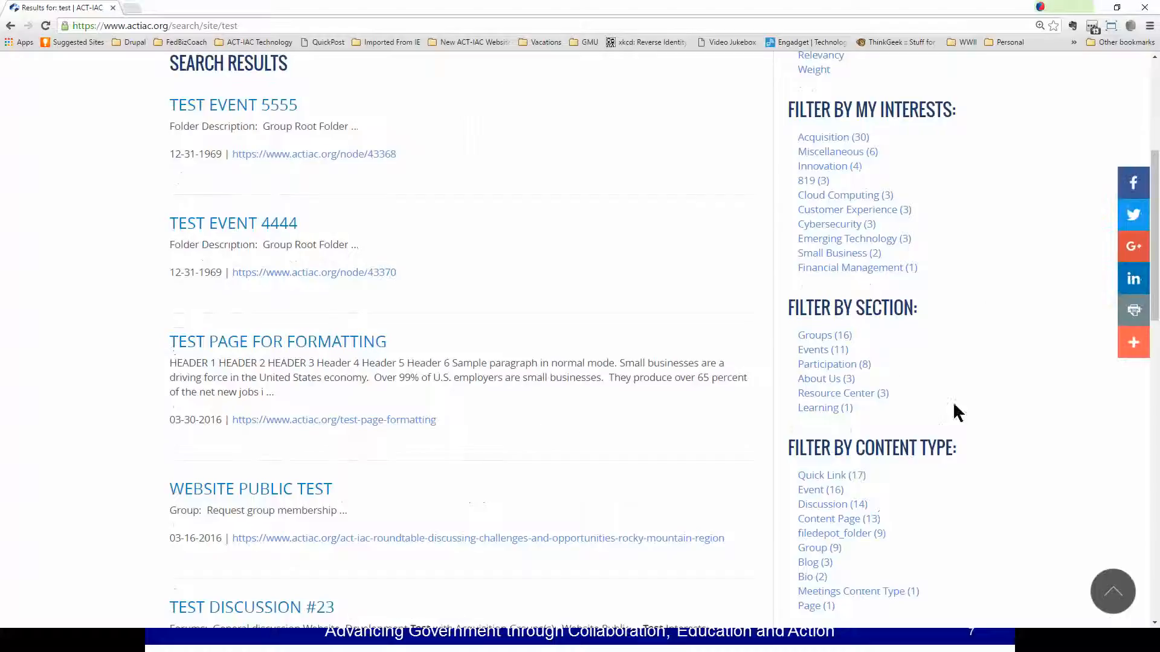
pyautogui.scroll(-2, 946, 488)
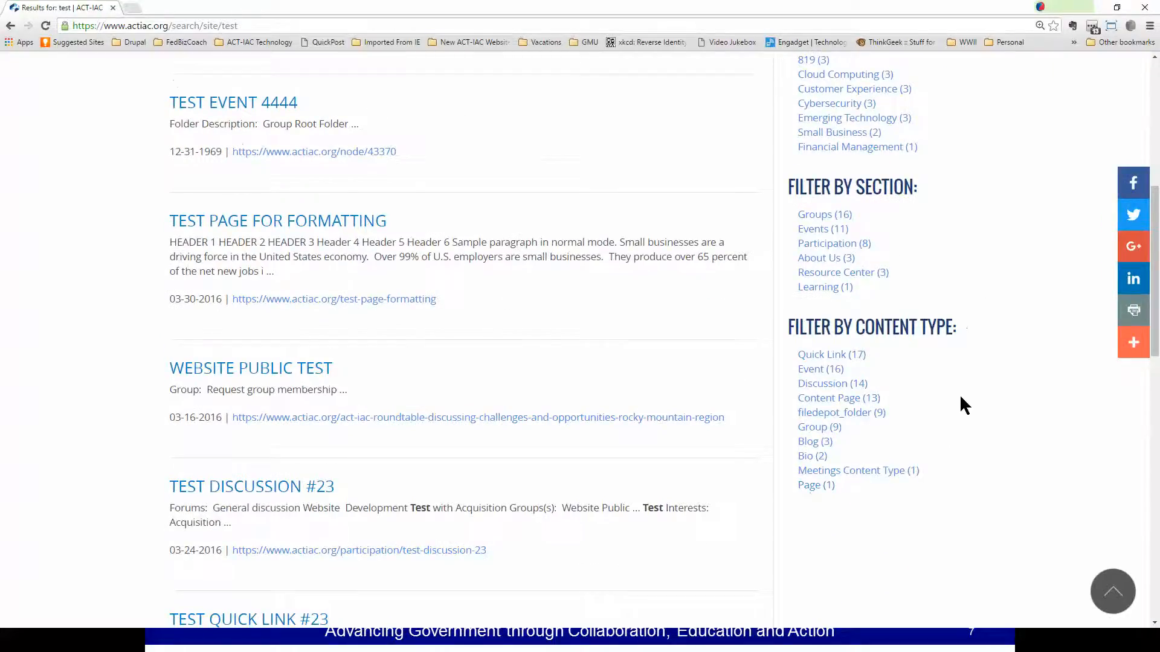
pyautogui.scroll(7, 961, 399)
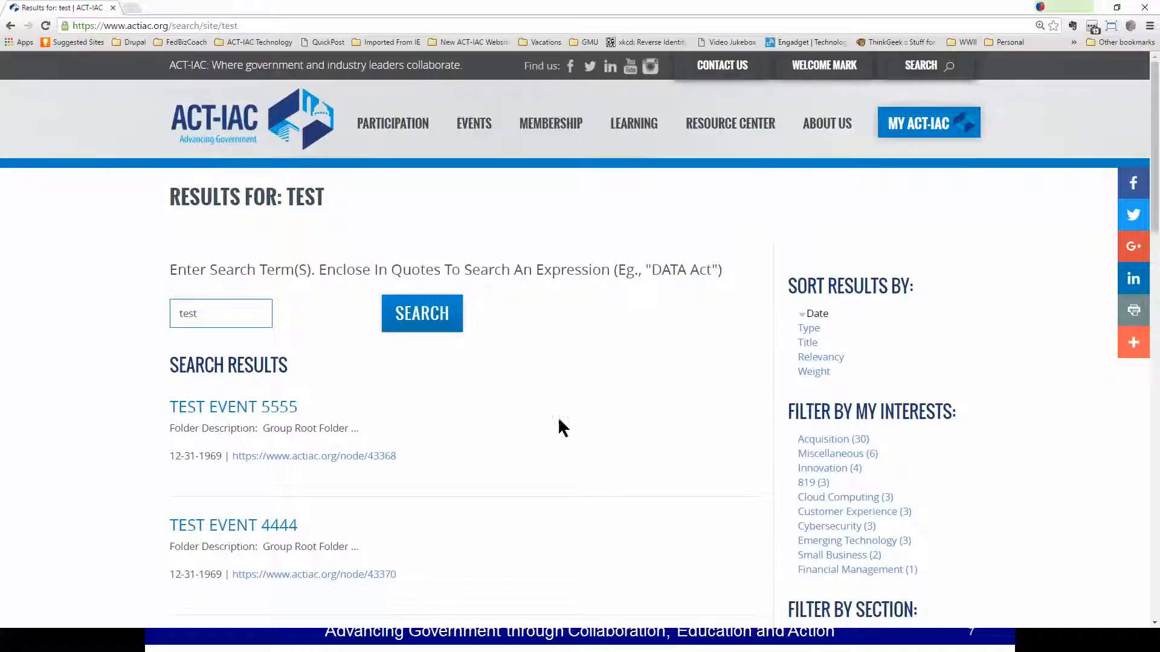
# Switch to the Daily Digest email in Outlook, enlarge it to full screen and review the content published in the member's groups.
pyautogui.moveTo(0, 172); pyautogui.dragTo(577, 69)
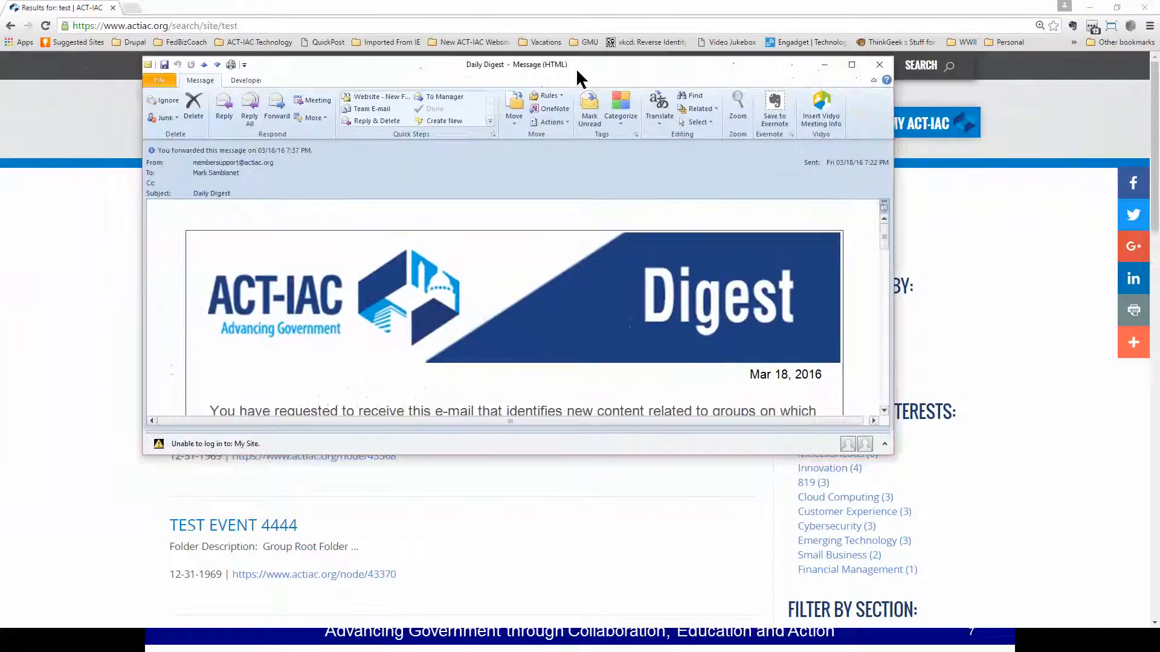
pyautogui.click(853, 64)
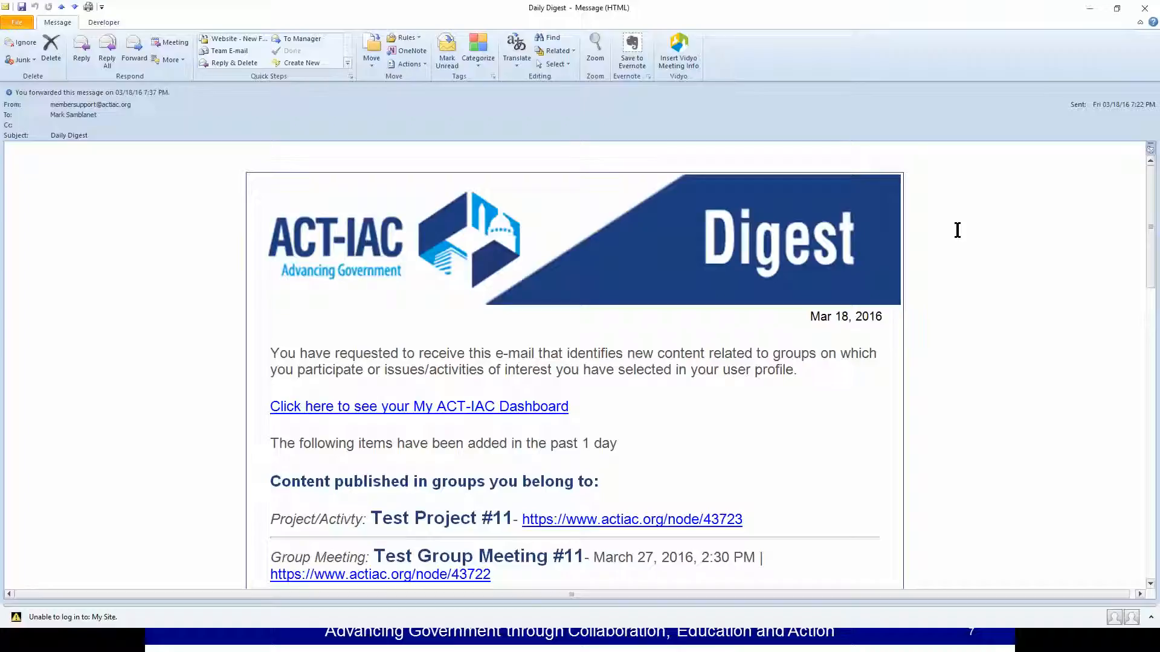
pyautogui.scroll(-3, 966, 324)
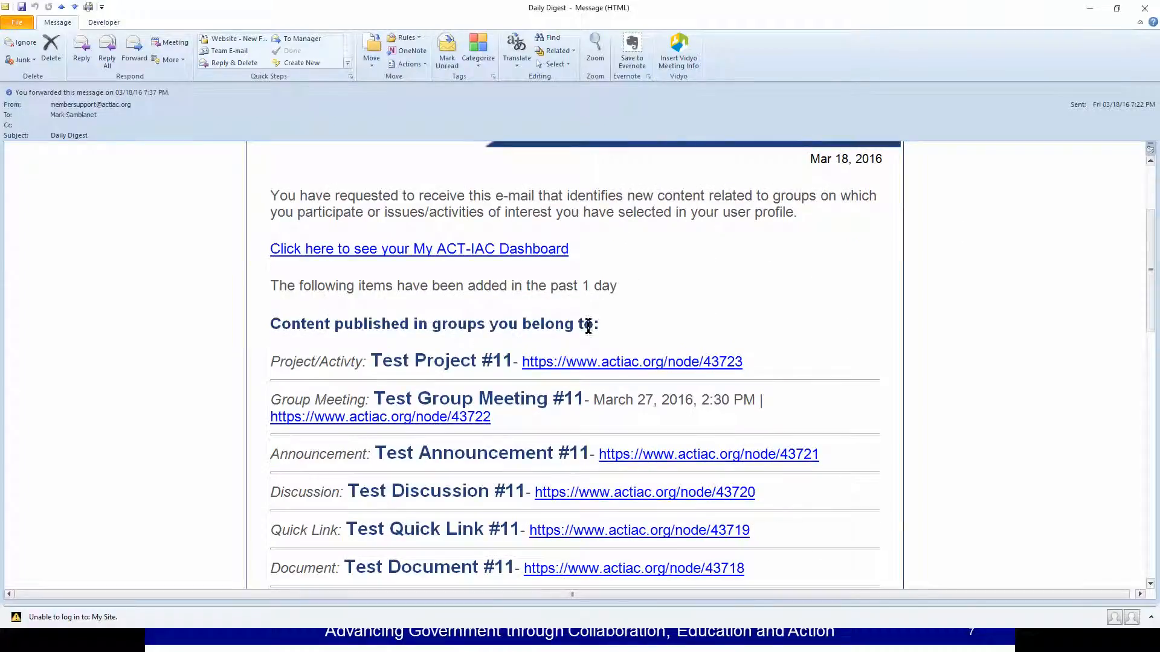
pyautogui.moveTo(624, 323); pyautogui.dragTo(301, 326)
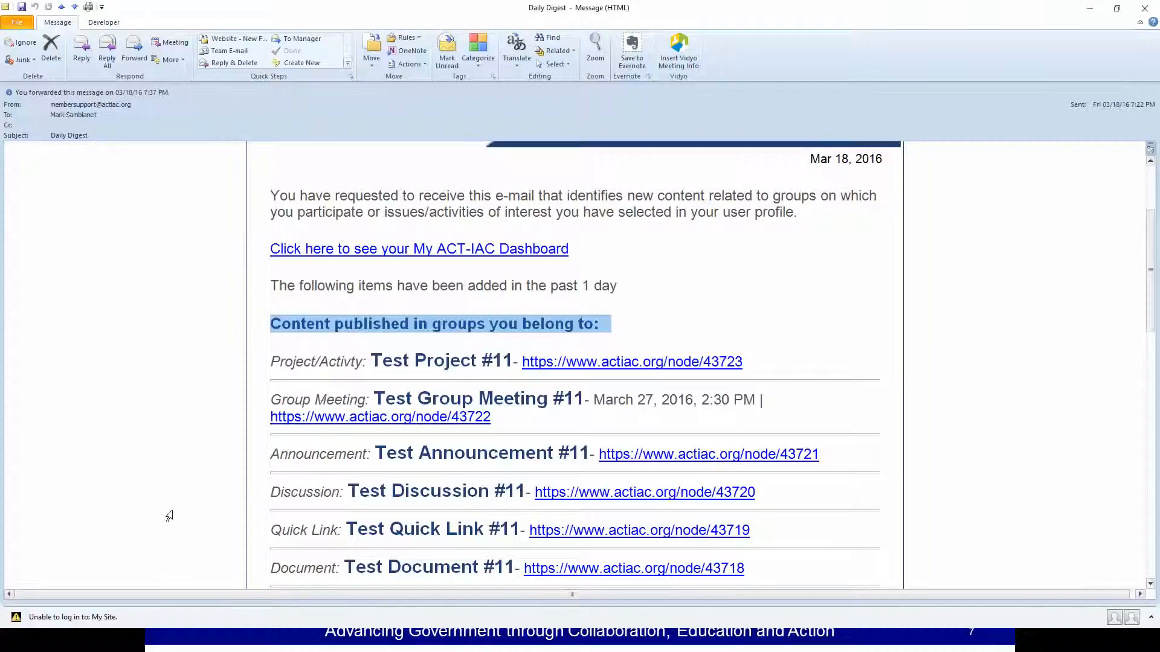
pyautogui.scroll(-1, 174, 488)
pyautogui.scroll(-6, 174, 488)
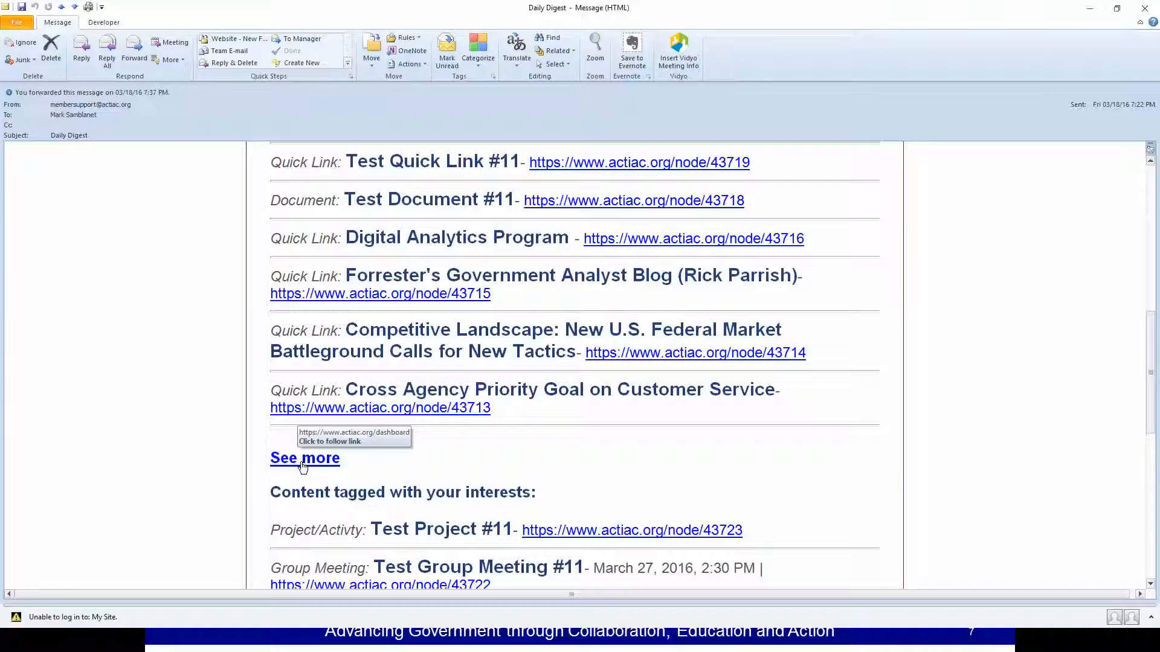
# Review the digest's content tagged with personal interests, down to the notes on changing or opting out.
pyautogui.moveTo(567, 494); pyautogui.dragTo(275, 491)
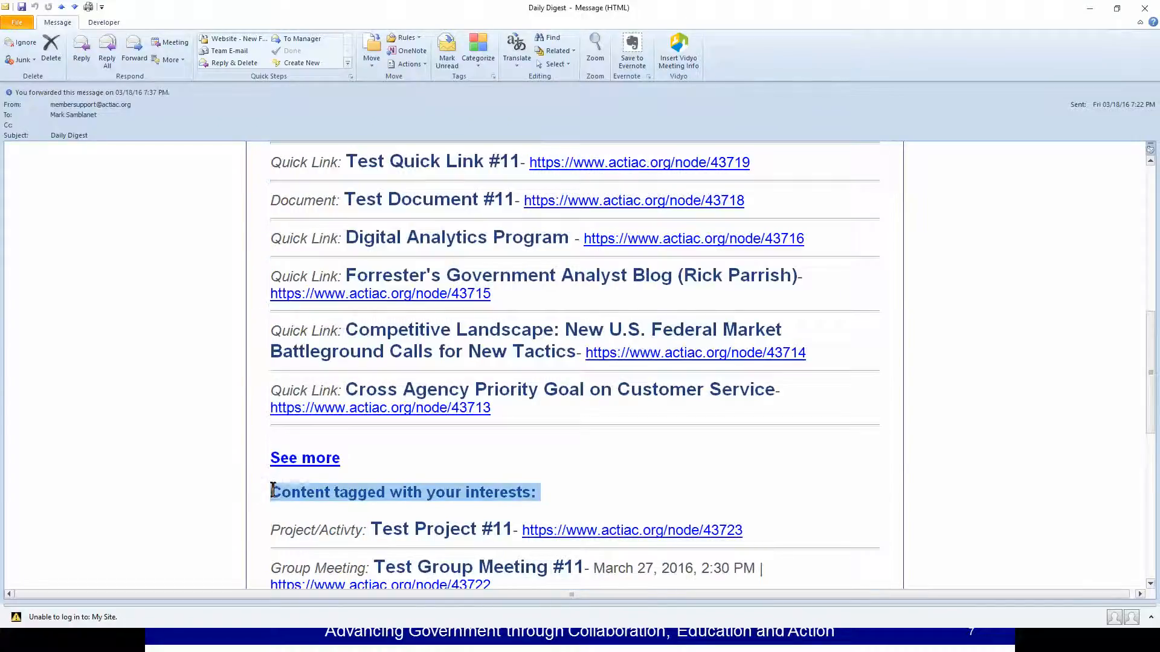
pyautogui.scroll(-1, 175, 490)
pyautogui.scroll(-2, 175, 490)
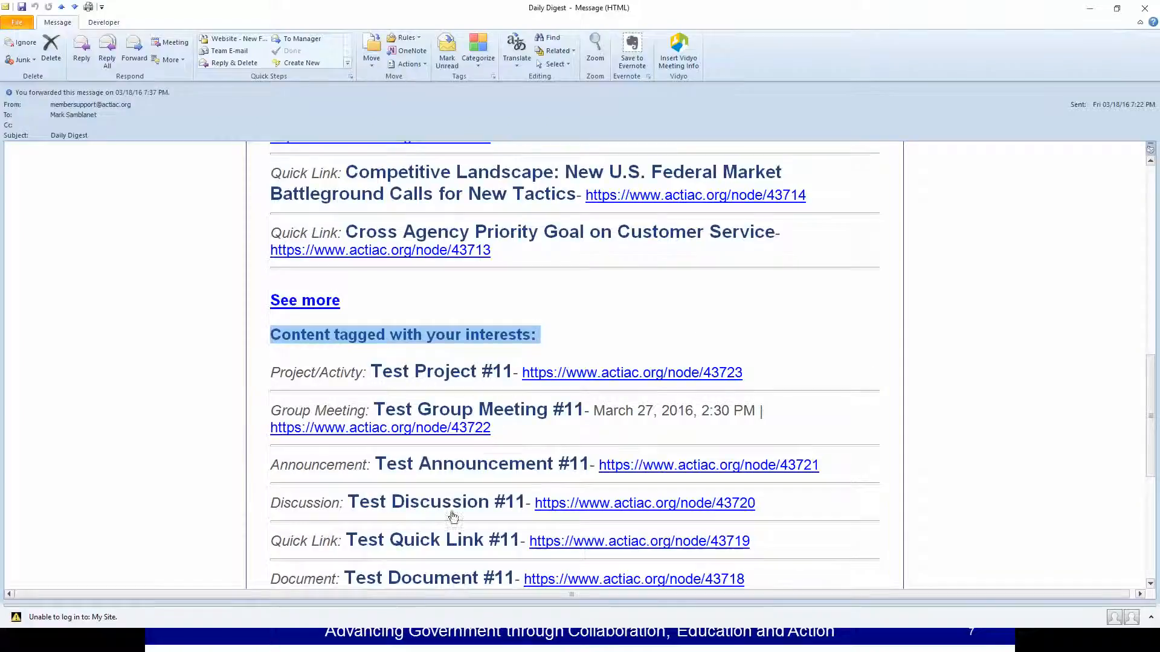
pyautogui.scroll(-4, 198, 481)
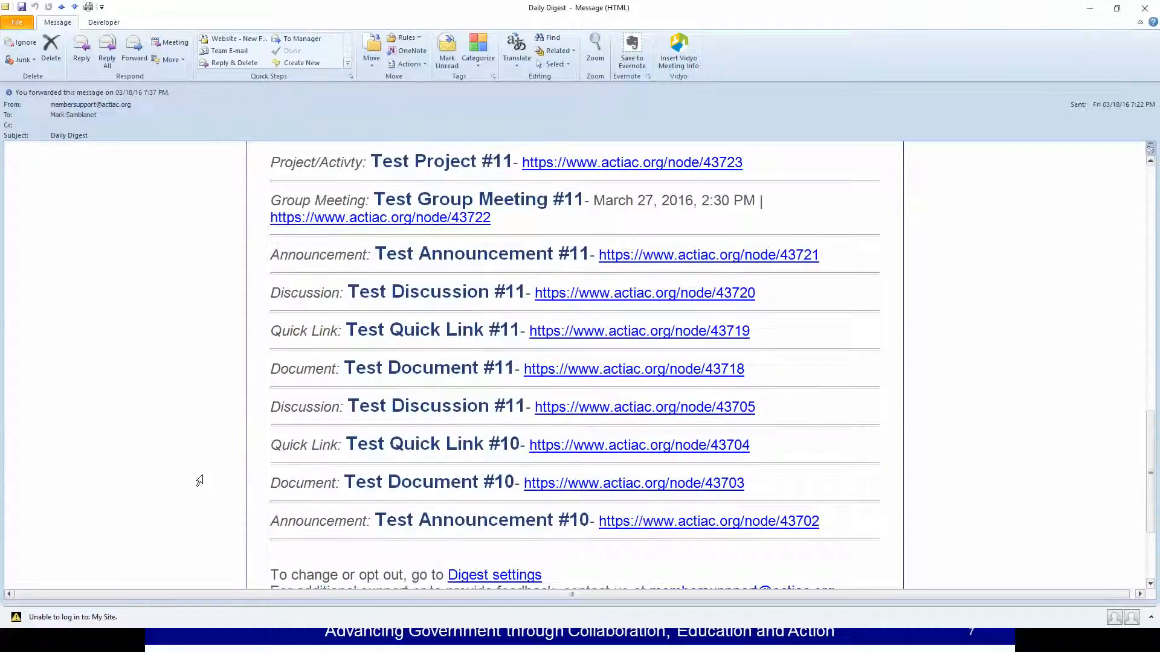
pyautogui.scroll(-1, 200, 481)
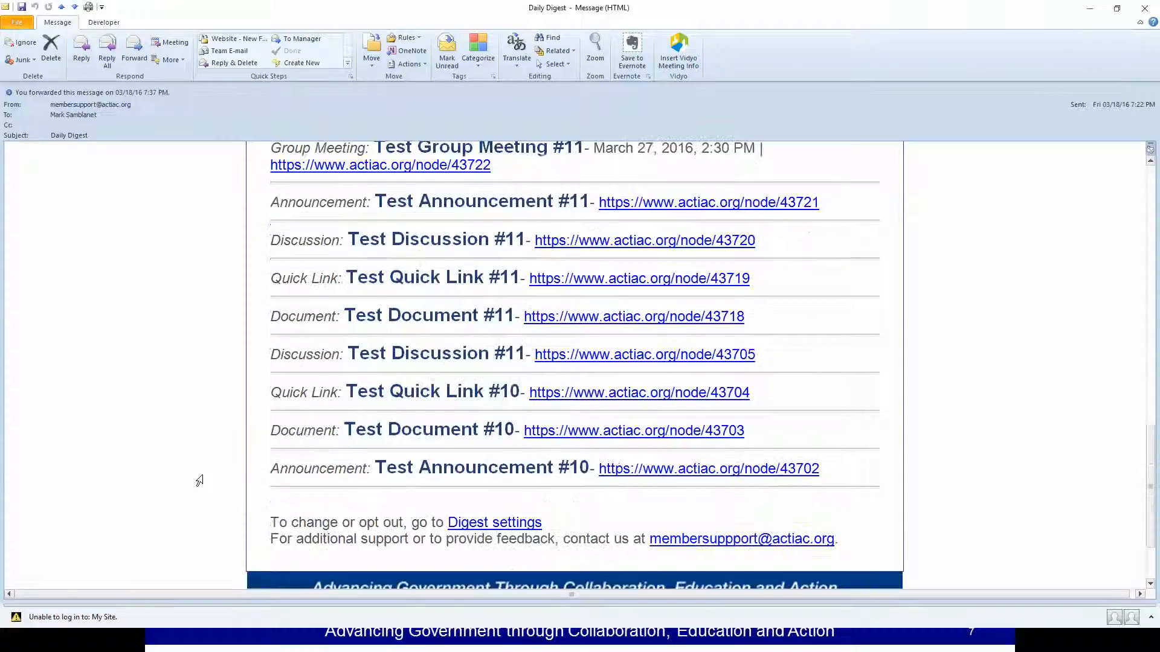
# Open the Digest settings page from the email, subscribe to the Weekly digest as well and save.
pyautogui.click(472, 525)
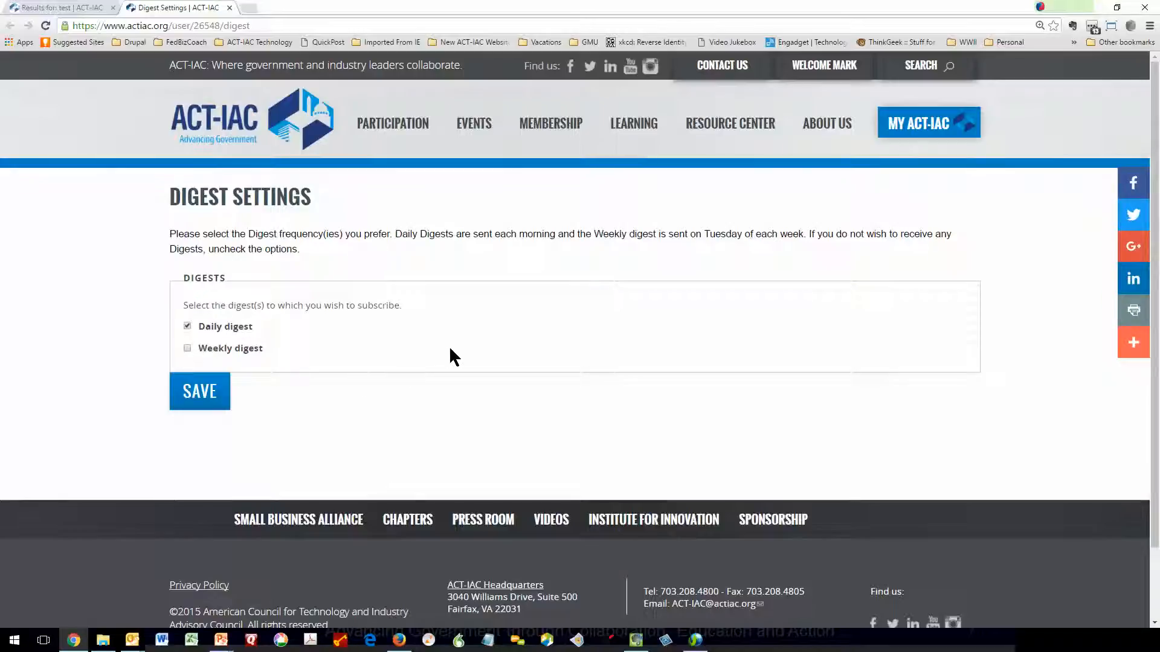
pyautogui.click(185, 348)
pyautogui.click(197, 399)
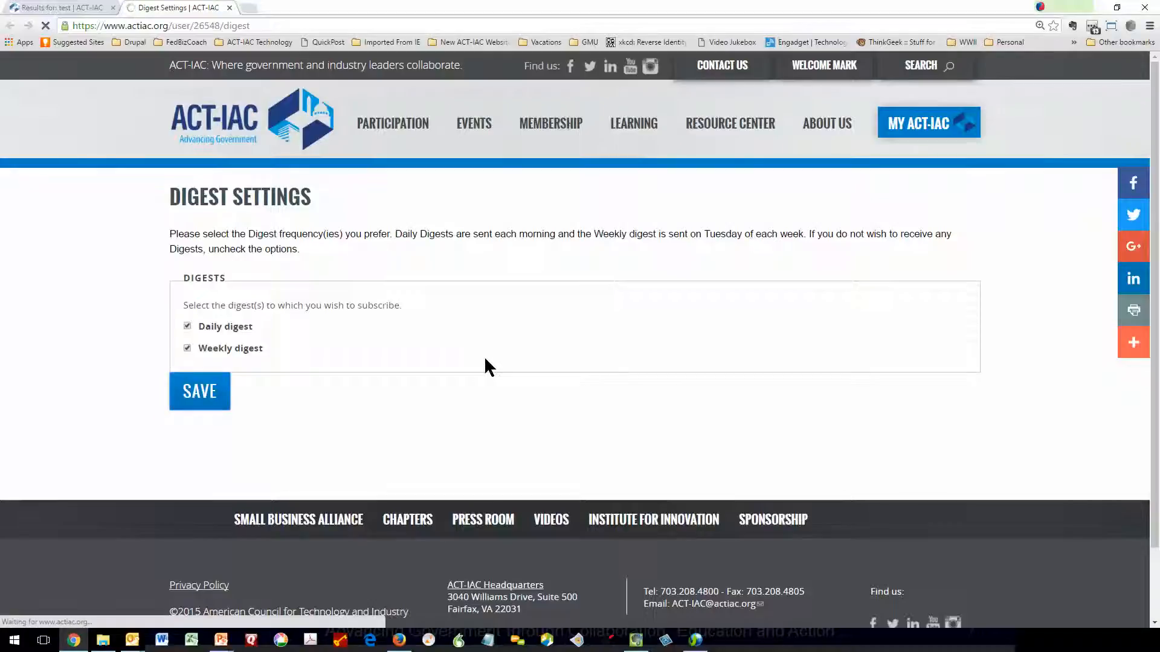